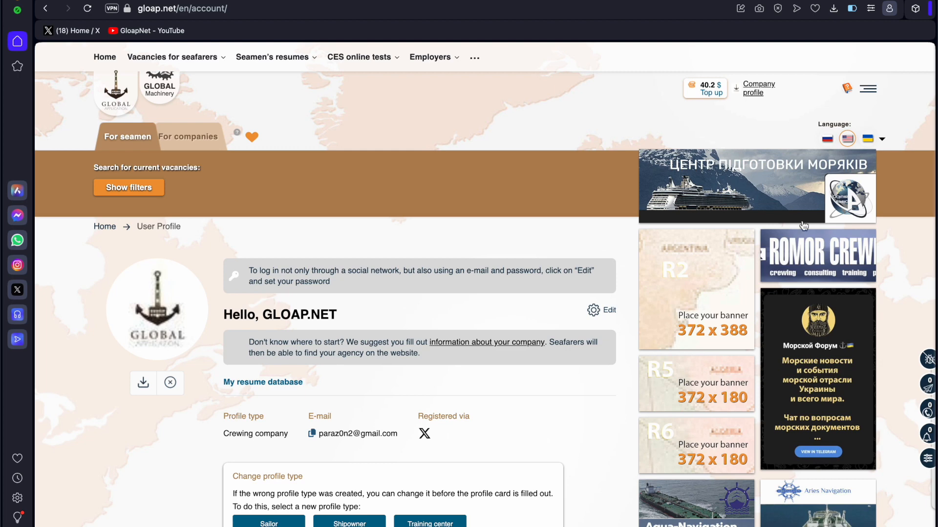
Open My news from the account sidebar menu.
{"action": "left_click", "coordinate": [865, 90]}
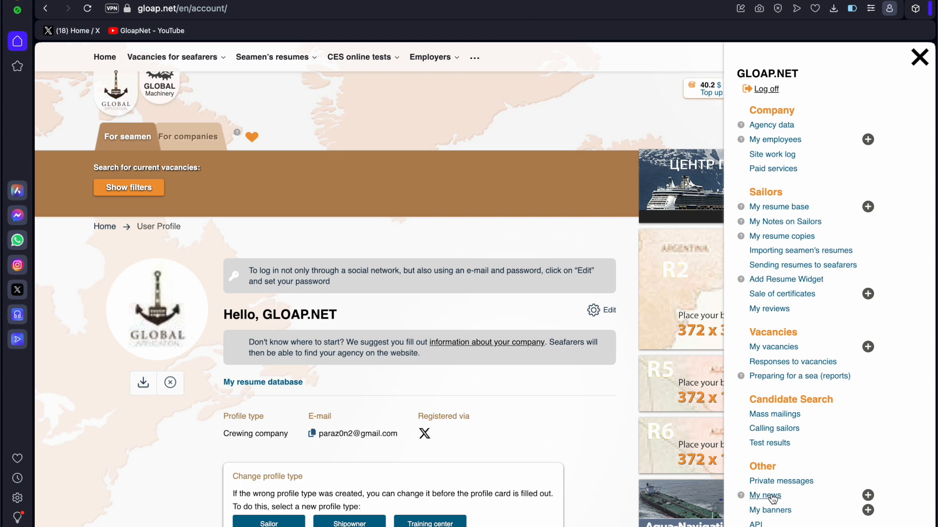
{"action": "left_click", "coordinate": [771, 496]}
{"action": "scroll", "coordinate": [580, 395], "scroll_direction": "down", "scroll_amount": 4}
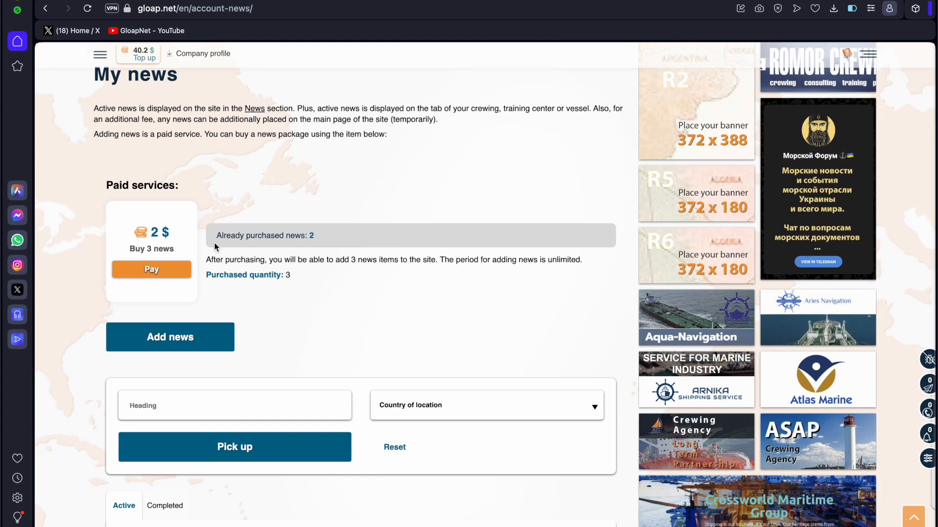
{"action": "left_click_drag", "start_coordinate": [215, 235], "coordinate": [315, 237]}
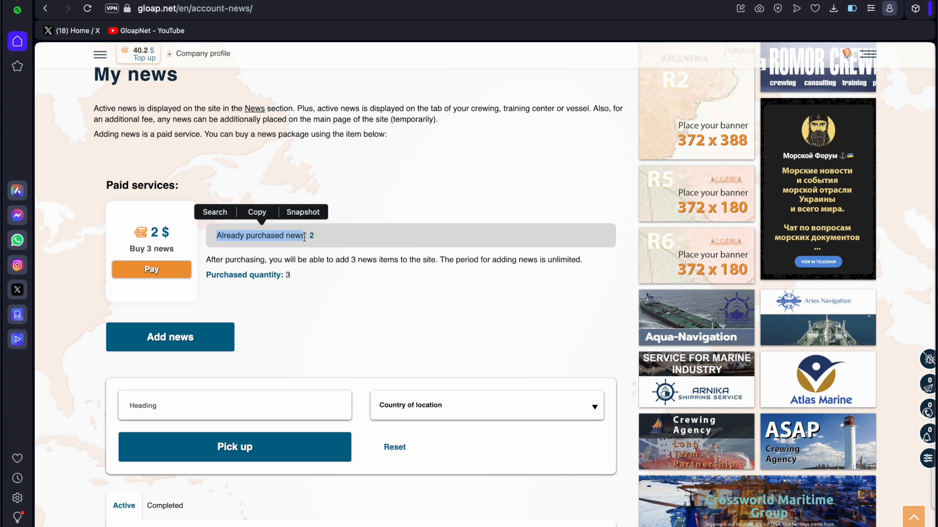
{"action": "left_click", "coordinate": [409, 293]}
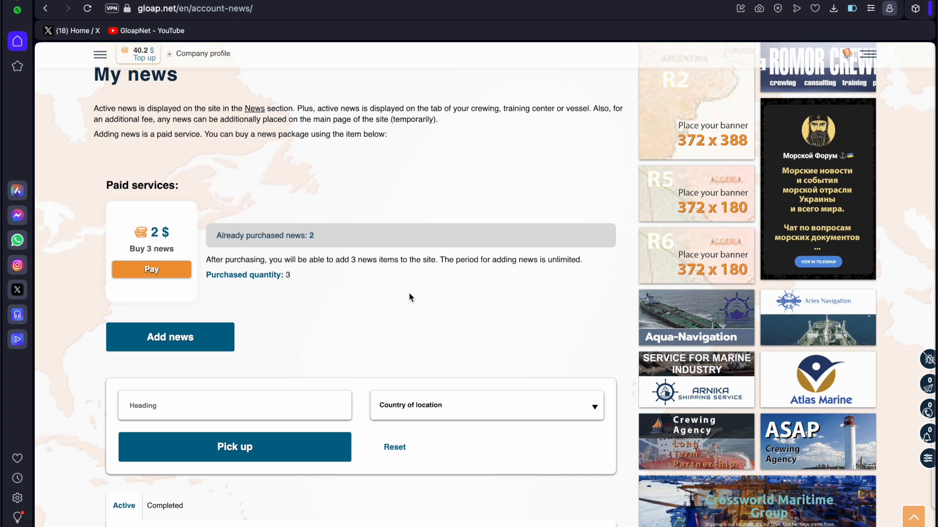
{"action": "scroll", "coordinate": [409, 293], "scroll_direction": "down", "scroll_amount": 3}
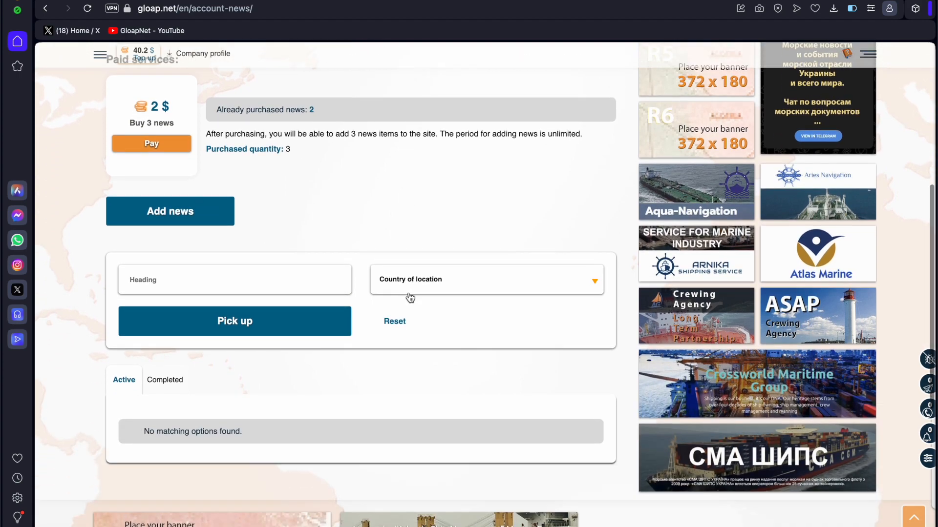
{"action": "scroll", "coordinate": [410, 298], "scroll_direction": "up", "scroll_amount": 7}
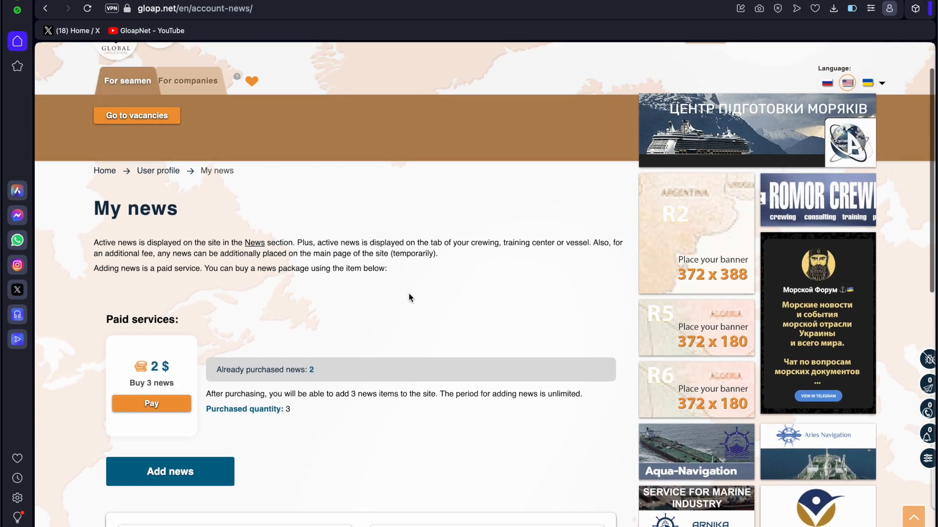
{"action": "scroll", "coordinate": [409, 297], "scroll_direction": "up", "scroll_amount": 1}
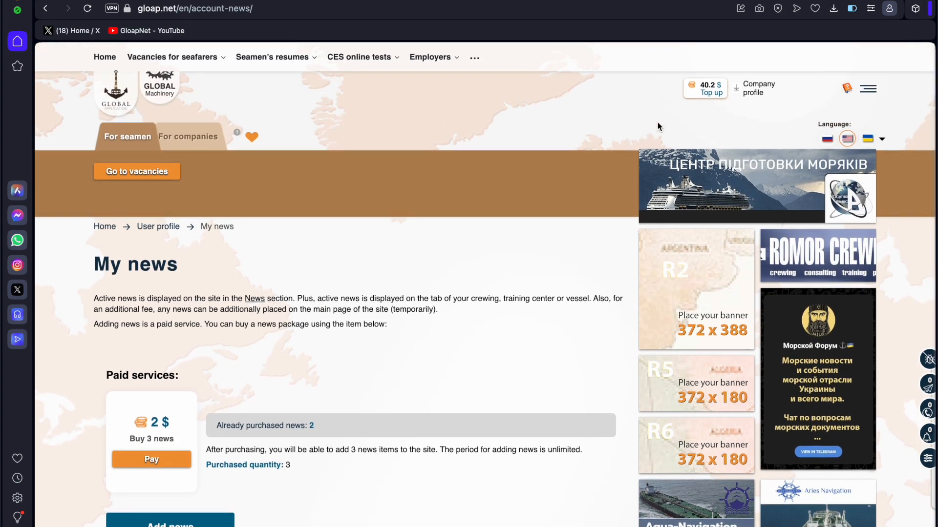
{"action": "scroll", "coordinate": [455, 339], "scroll_direction": "down", "scroll_amount": 4}
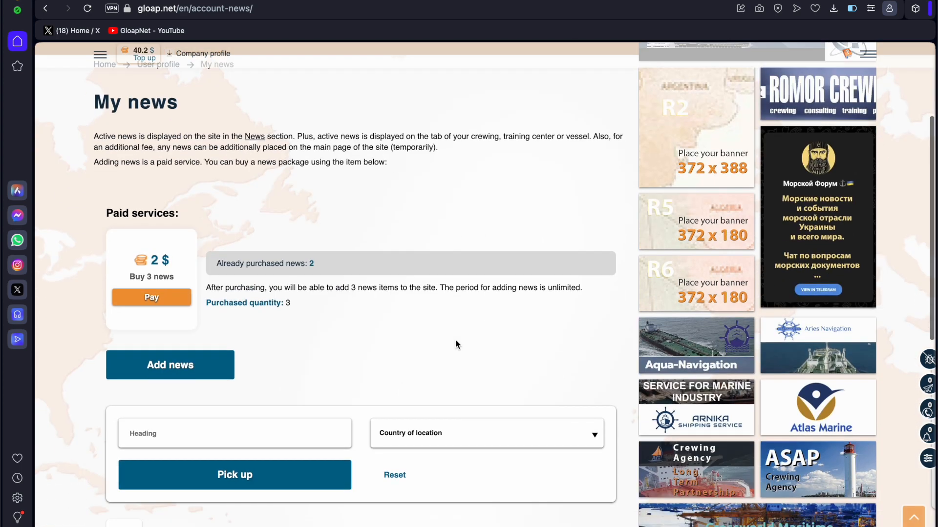
{"action": "left_click", "coordinate": [155, 301]}
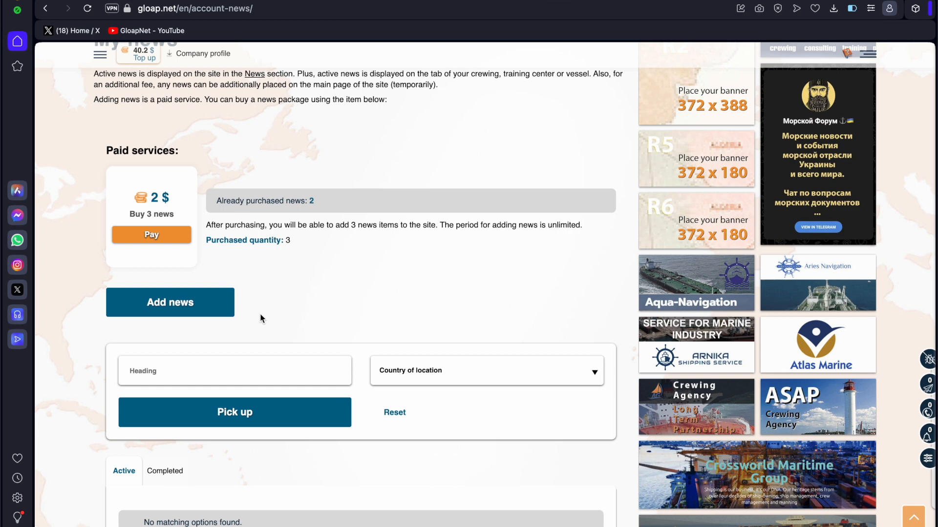
Start a new news post and keep English as its news language.
{"action": "left_click", "coordinate": [179, 314]}
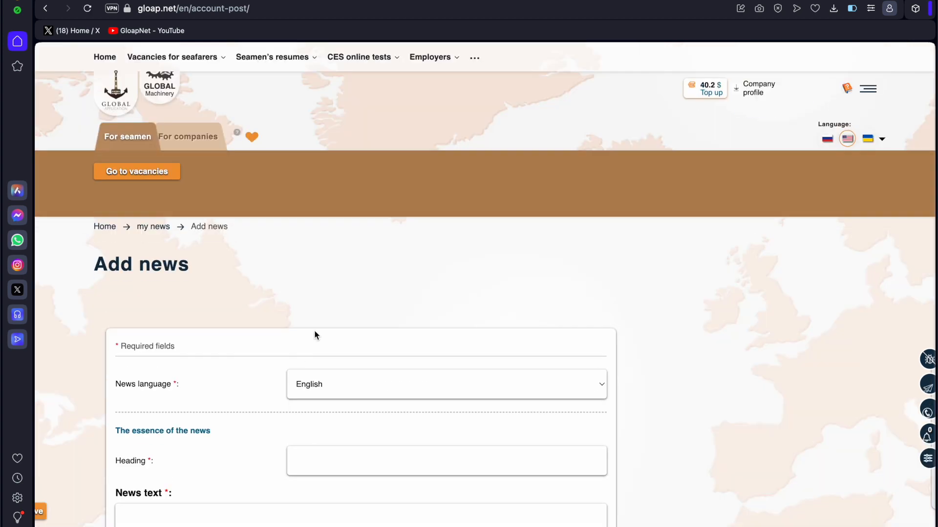
{"action": "scroll", "coordinate": [493, 273], "scroll_direction": "down", "scroll_amount": 3}
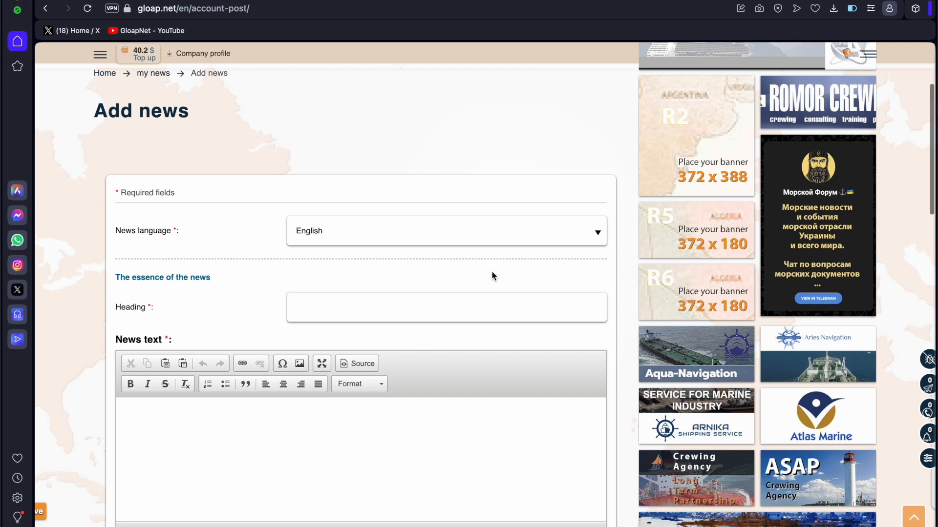
{"action": "scroll", "coordinate": [493, 276], "scroll_direction": "down", "scroll_amount": 2}
{"action": "scroll", "coordinate": [493, 276], "scroll_direction": "up", "scroll_amount": 1}
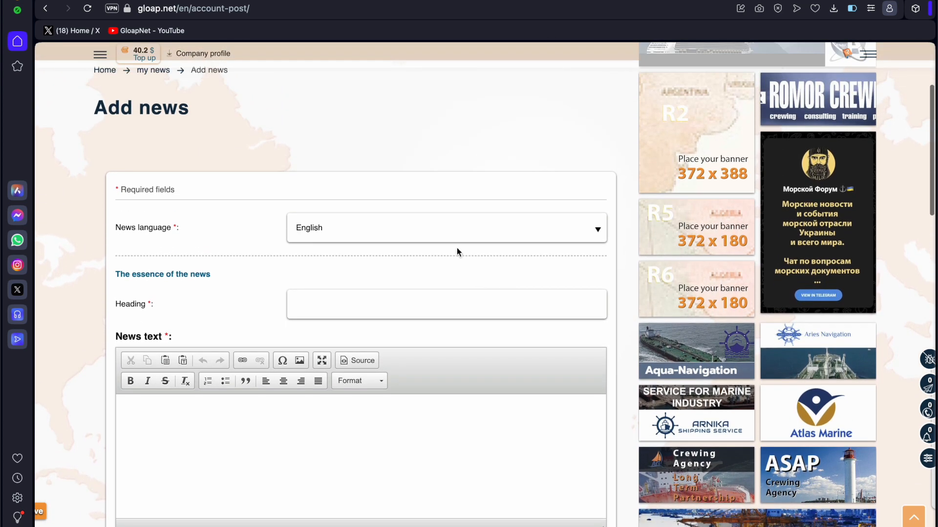
{"action": "left_click", "coordinate": [398, 237]}
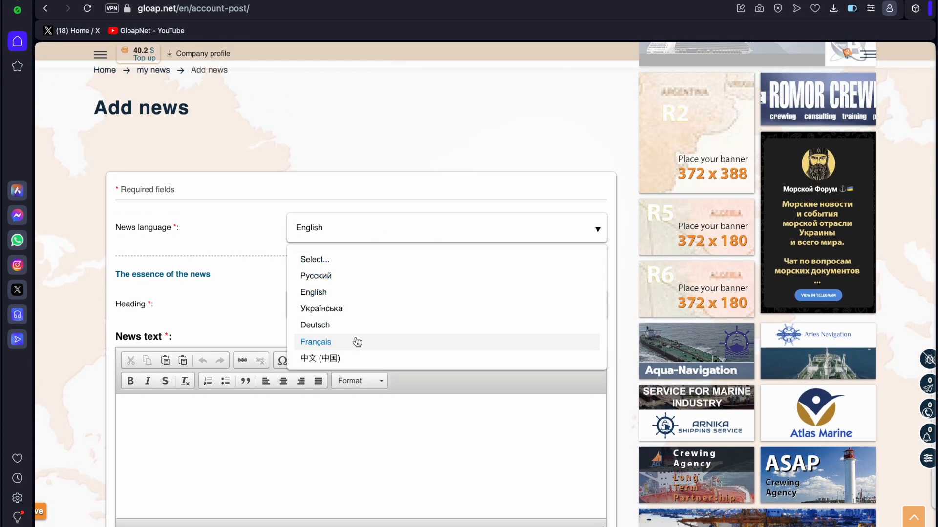
{"action": "left_click", "coordinate": [239, 207]}
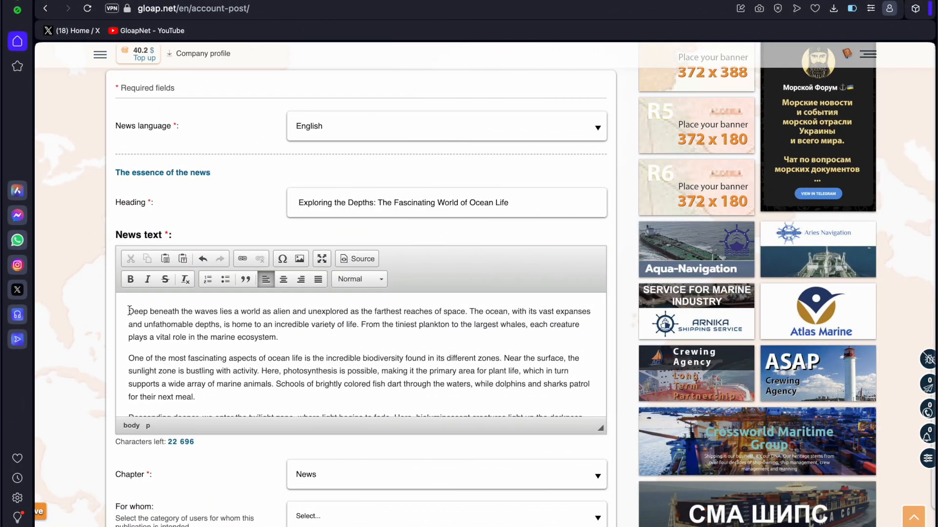
Try bold, italic and strikethrough on several phrases, then strip all formatting from the first paragraph.
{"action": "left_click_drag", "start_coordinate": [128, 311], "coordinate": [350, 311]}
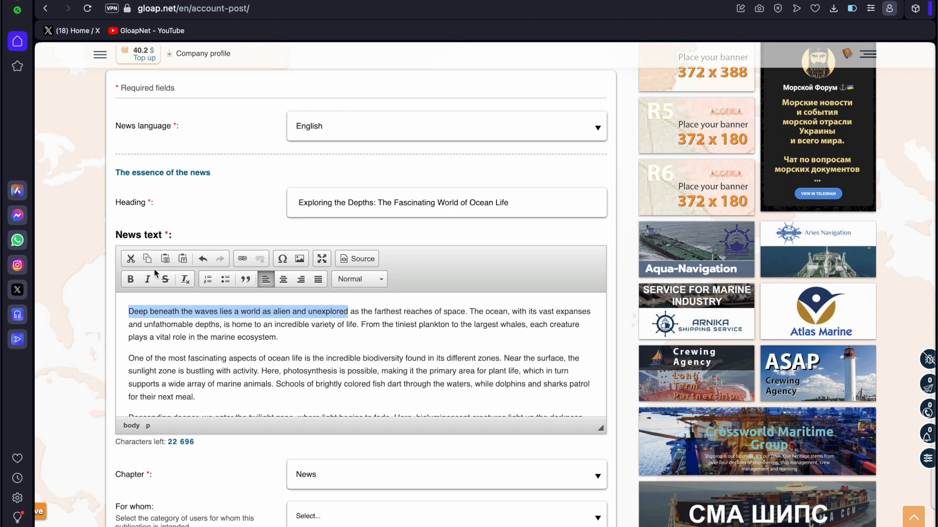
{"action": "left_click", "coordinate": [130, 280]}
{"action": "left_click_drag", "start_coordinate": [283, 371], "coordinate": [379, 371]}
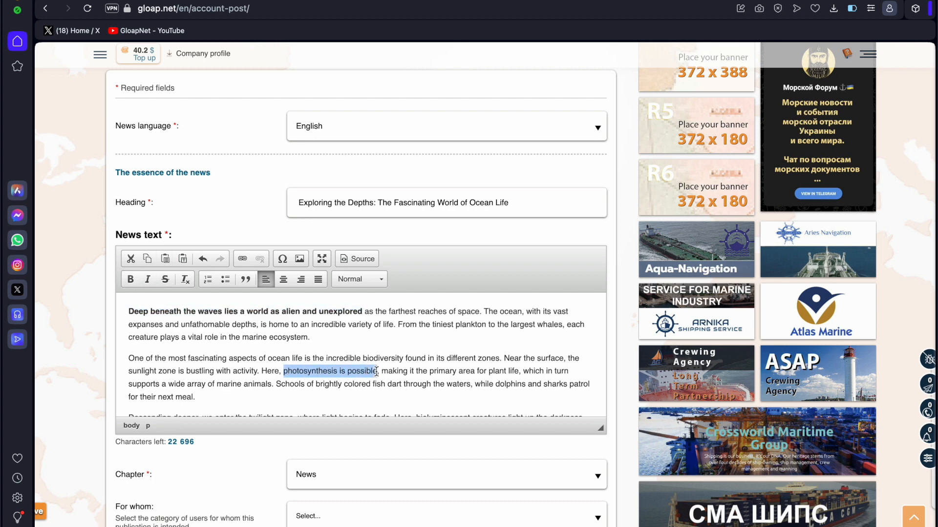
{"action": "left_click", "coordinate": [130, 280]}
{"action": "left_click_drag", "start_coordinate": [398, 325], "coordinate": [453, 325]}
{"action": "left_click", "coordinate": [148, 280]}
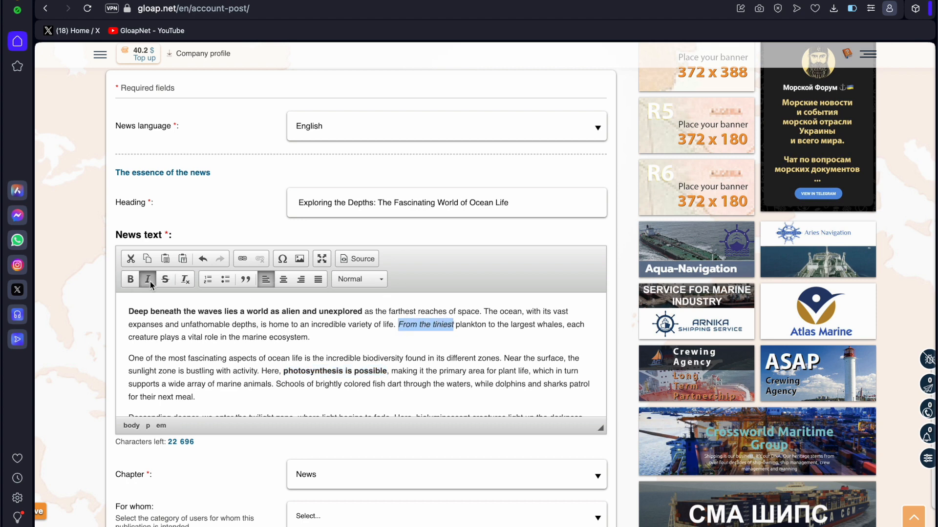
{"action": "left_click_drag", "start_coordinate": [182, 325], "coordinate": [256, 325]}
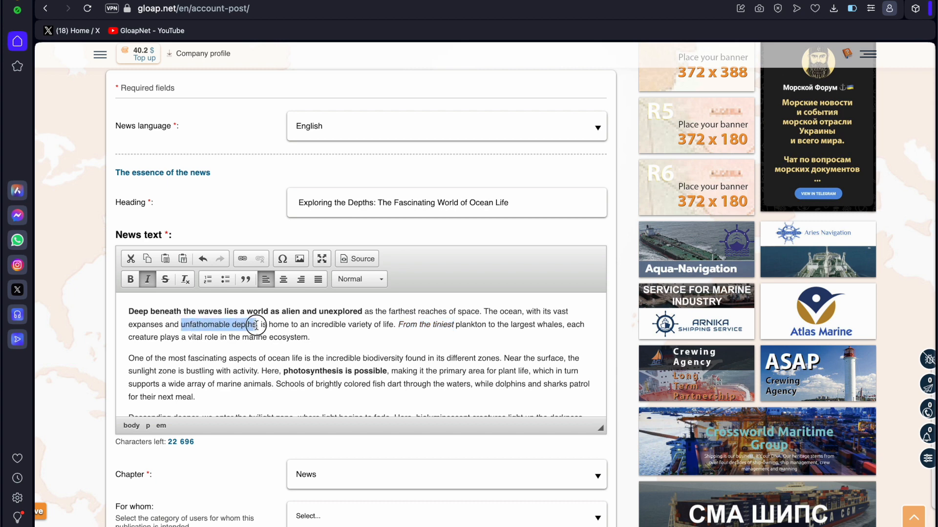
{"action": "left_click", "coordinate": [166, 283]}
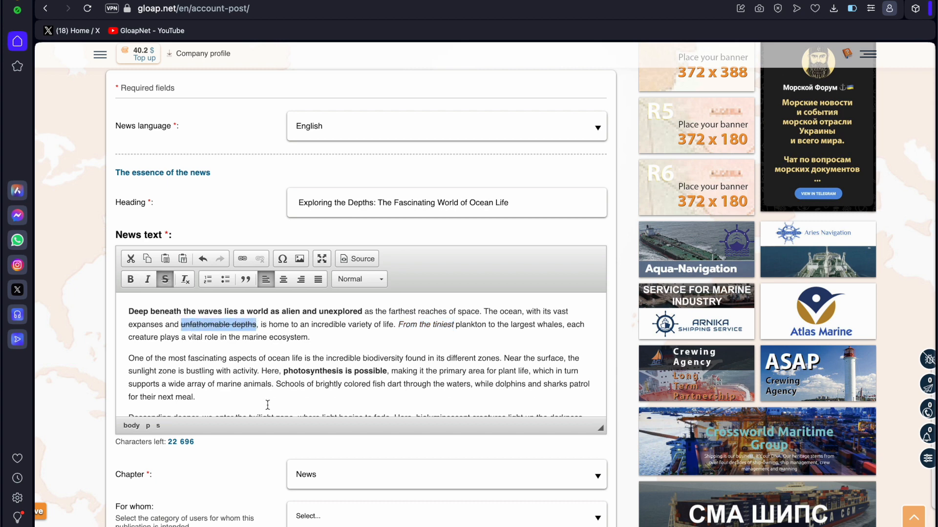
{"action": "left_click", "coordinate": [454, 369]}
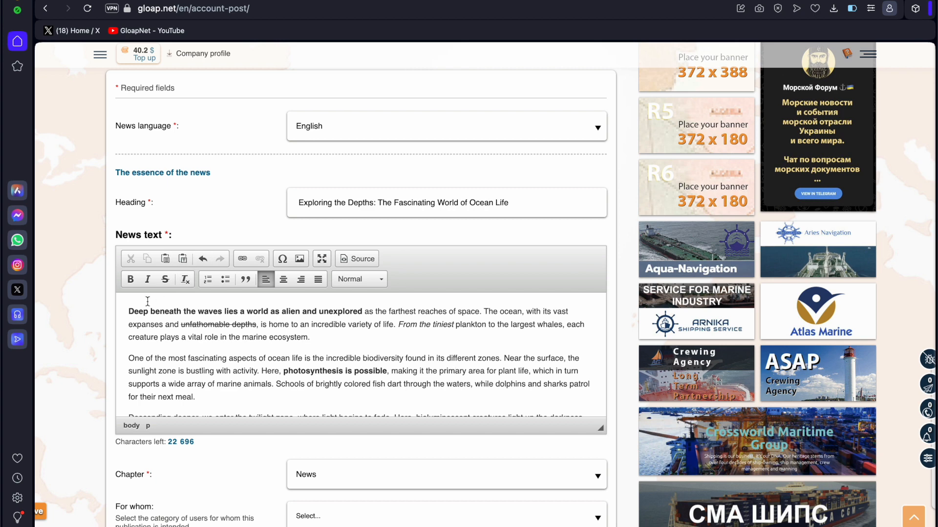
{"action": "left_click_drag", "start_coordinate": [129, 311], "coordinate": [310, 332]}
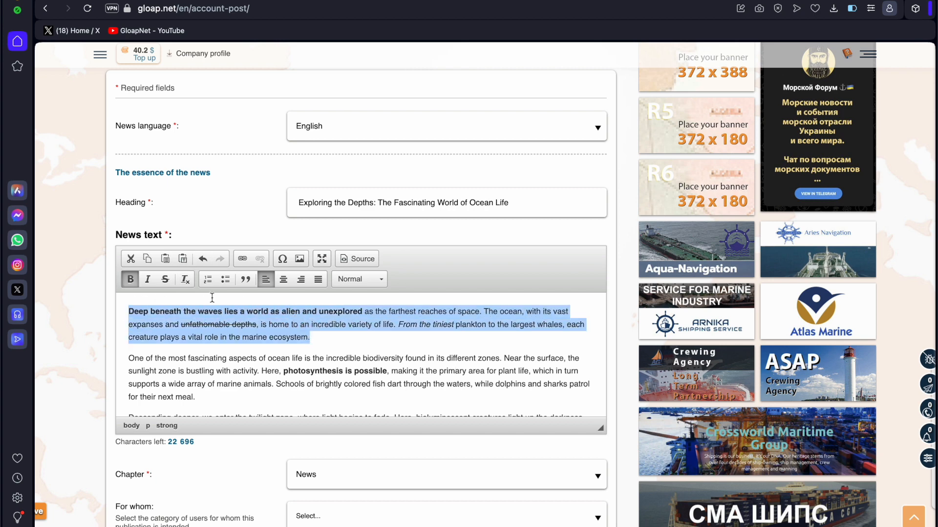
{"action": "left_click", "coordinate": [185, 279]}
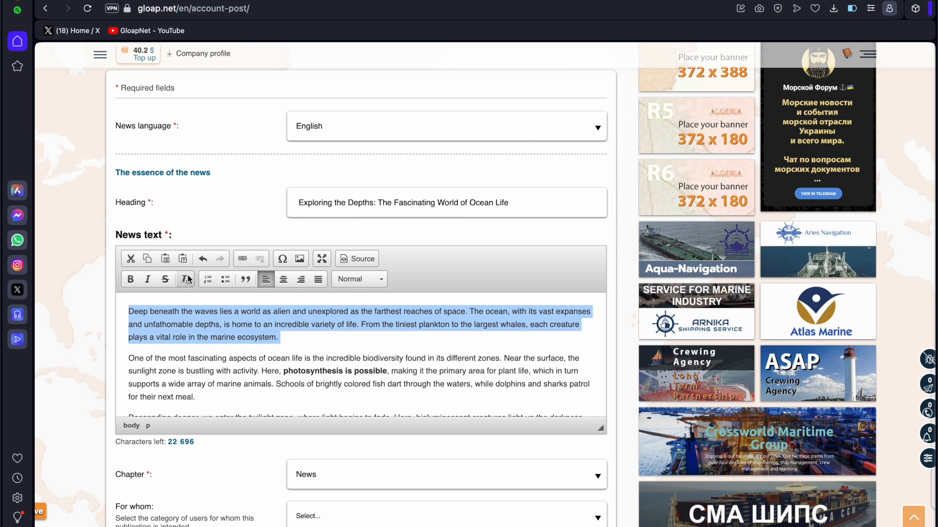
{"action": "left_click", "coordinate": [161, 321]}
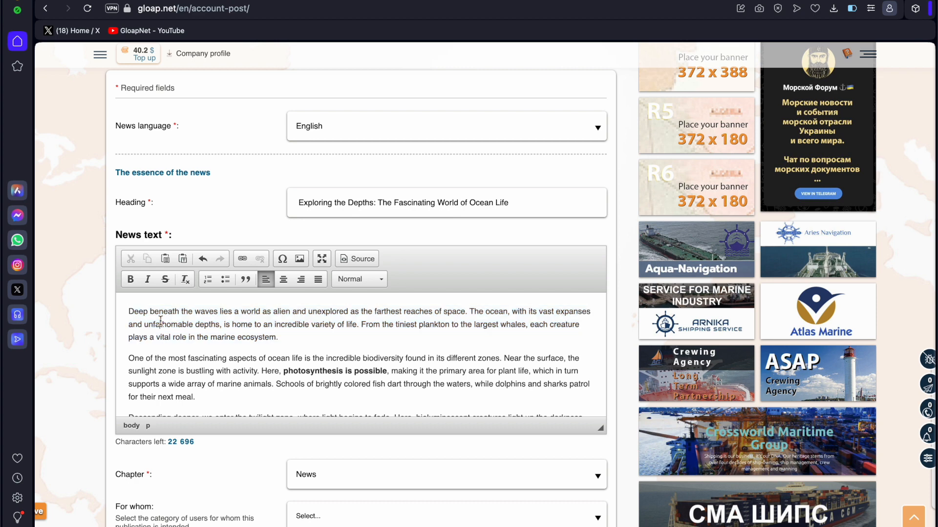
Bold 'unfathomable depths', italicise 'and unexplored' and strike through 'plankton to the largest whales'.
{"action": "left_click_drag", "start_coordinate": [144, 324], "coordinate": [223, 323]}
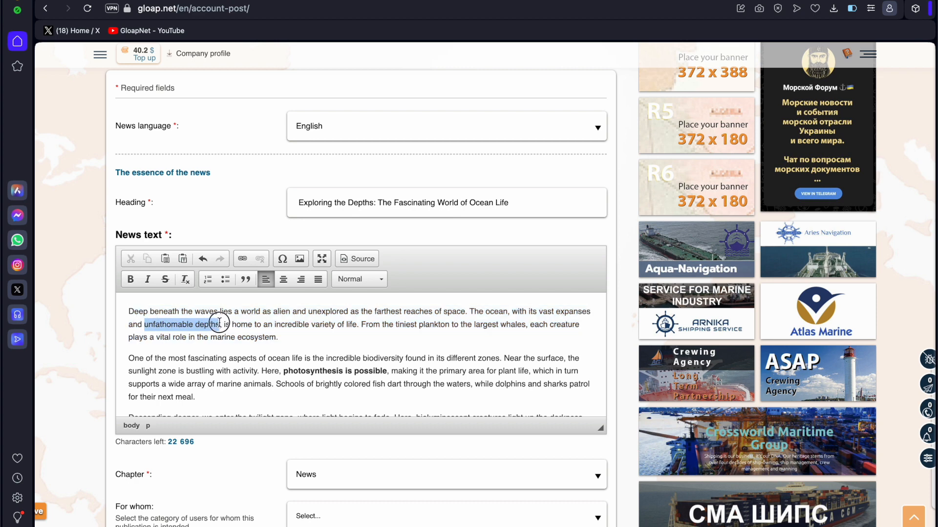
{"action": "left_click", "coordinate": [130, 279]}
{"action": "left_click_drag", "start_coordinate": [292, 312], "coordinate": [347, 314]}
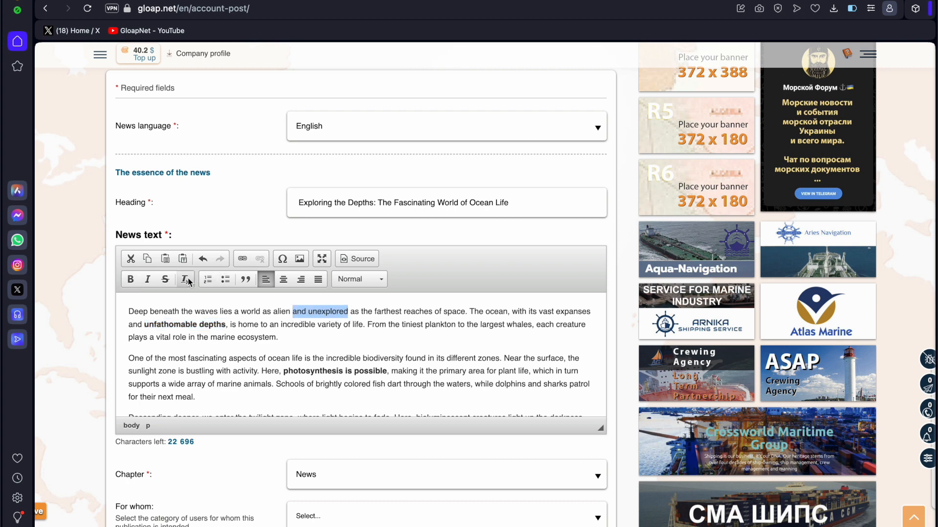
{"action": "left_click", "coordinate": [148, 279]}
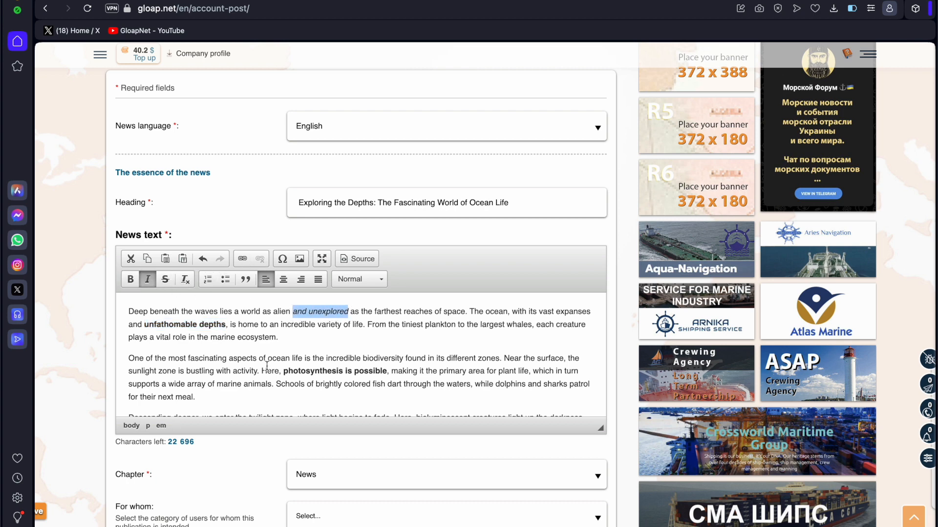
{"action": "left_click_drag", "start_coordinate": [429, 325], "coordinate": [527, 324]}
{"action": "left_click", "coordinate": [165, 280]}
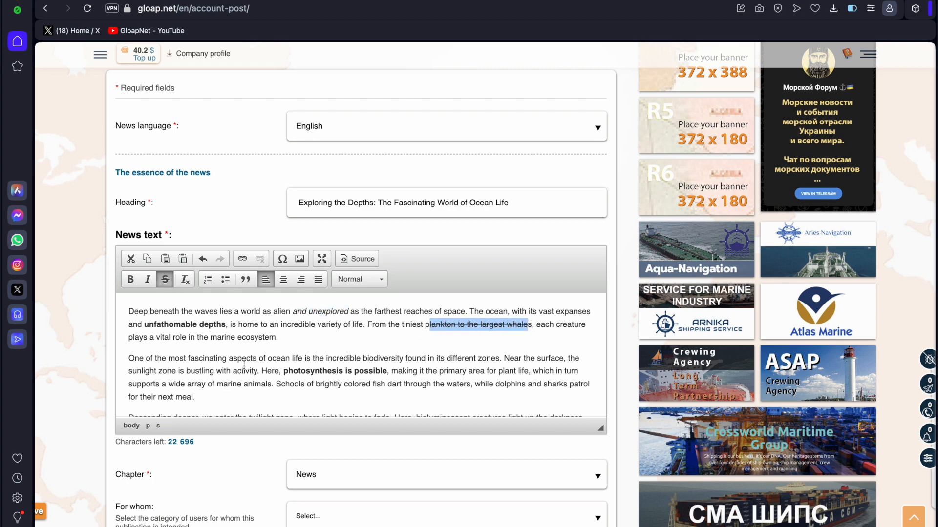
{"action": "left_click", "coordinate": [215, 370]}
{"action": "scroll", "coordinate": [222, 342], "scroll_direction": "down", "scroll_amount": 1}
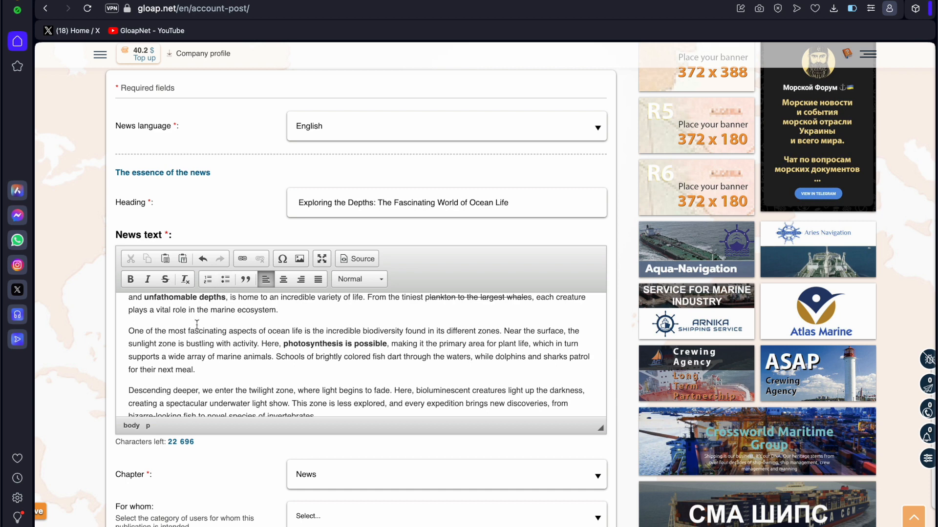
Turn the sunlight and twilight zone paragraphs into a numbered list.
{"action": "left_click_drag", "start_coordinate": [129, 331], "coordinate": [316, 382]}
{"action": "scroll", "coordinate": [354, 388], "scroll_direction": "down", "scroll_amount": 1}
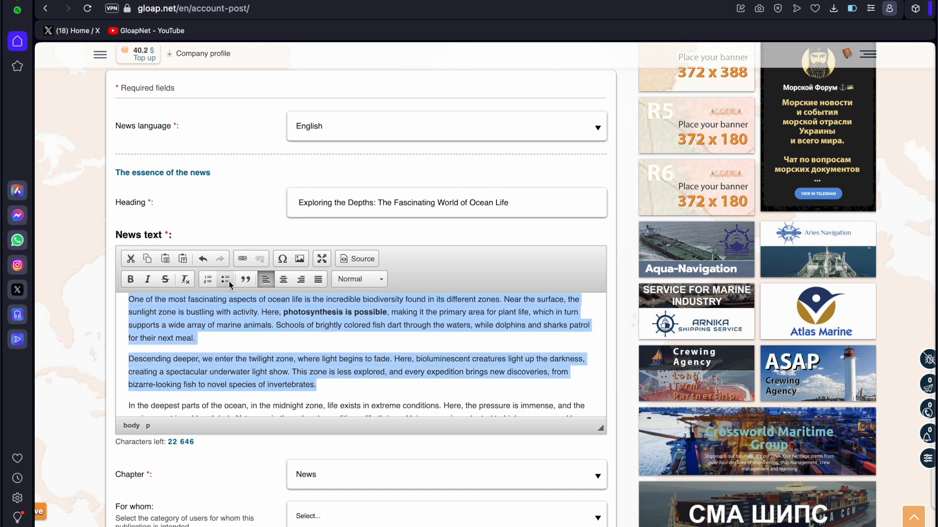
{"action": "left_click", "coordinate": [209, 280]}
{"action": "left_click", "coordinate": [196, 359]}
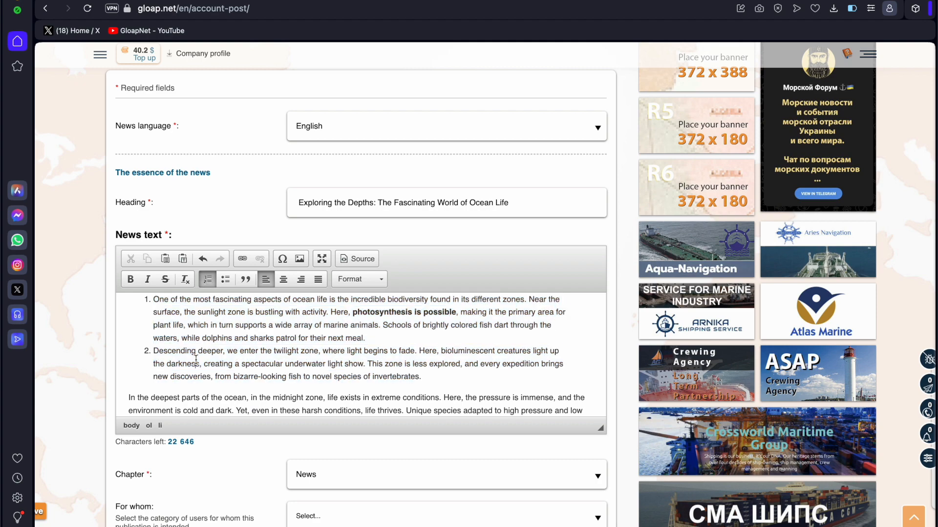
{"action": "scroll", "coordinate": [196, 359], "scroll_direction": "up", "scroll_amount": 2}
{"action": "scroll", "coordinate": [156, 362], "scroll_direction": "down", "scroll_amount": 4}
{"action": "scroll", "coordinate": [115, 362], "scroll_direction": "down", "scroll_amount": 1}
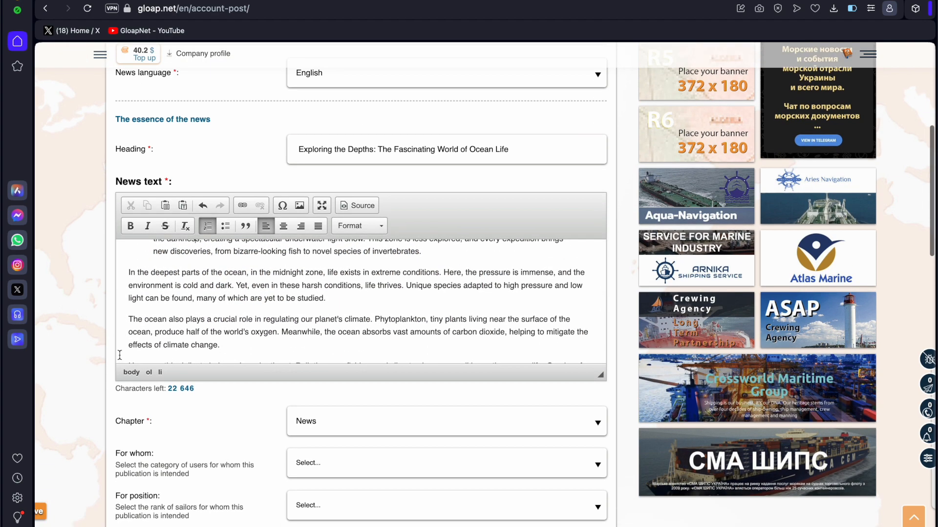
{"action": "scroll", "coordinate": [127, 293], "scroll_direction": "down", "scroll_amount": 1}
Bullet the two climate paragraphs from 'The ocean also plays' to 'at risk.'.
{"action": "left_click_drag", "start_coordinate": [128, 288], "coordinate": [252, 297]}
{"action": "left_click", "coordinate": [562, 347], "text": "shift"}
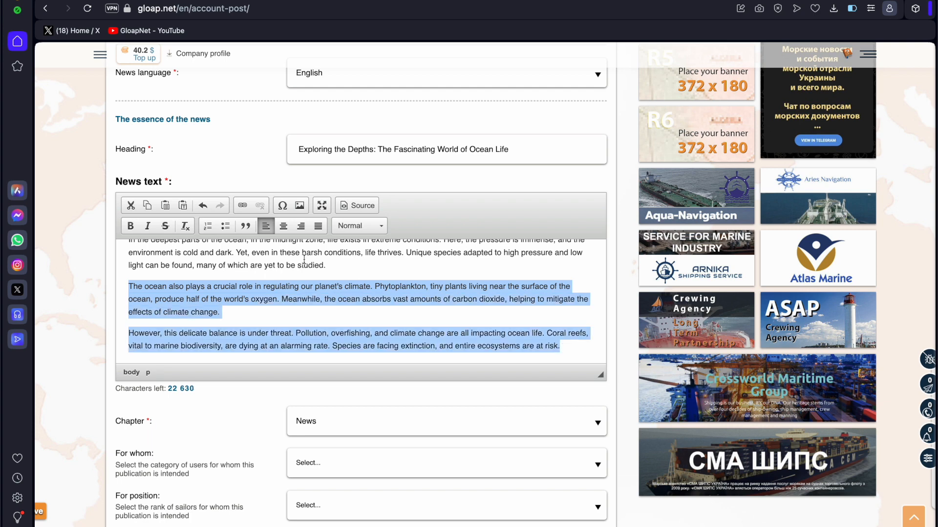
{"action": "left_click", "coordinate": [227, 228]}
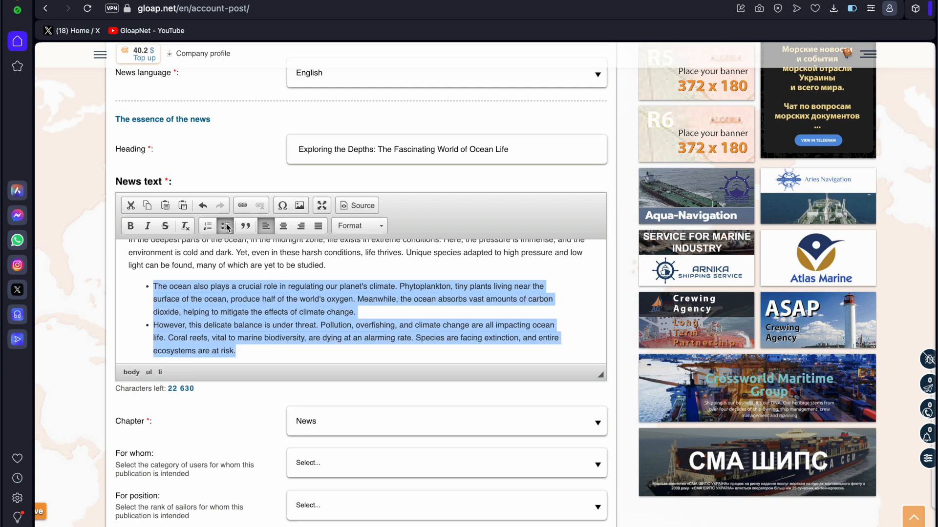
{"action": "left_click", "coordinate": [227, 288]}
Make the midnight-zone paragraph a blockquote and centre the closing paragraph.
{"action": "scroll", "coordinate": [226, 288], "scroll_direction": "up", "scroll_amount": 1}
{"action": "left_click", "coordinate": [234, 313]}
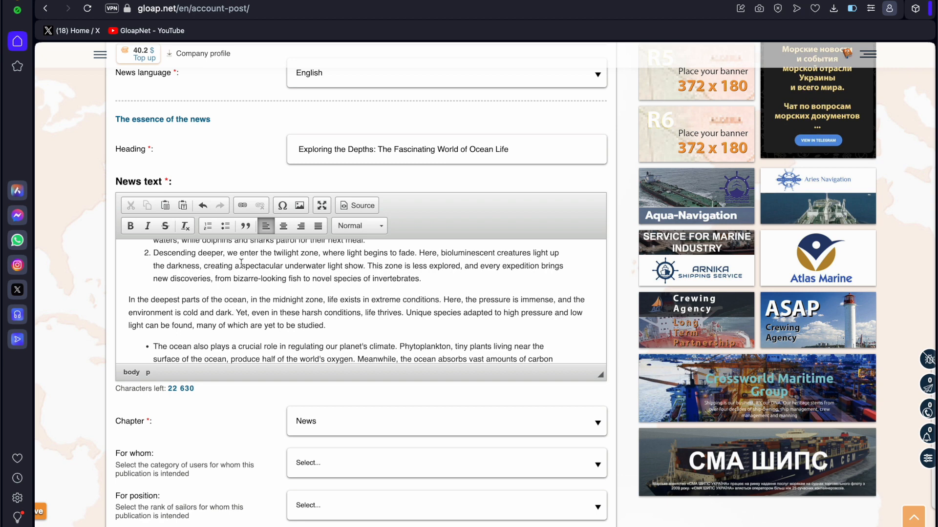
{"action": "left_click", "coordinate": [246, 225]}
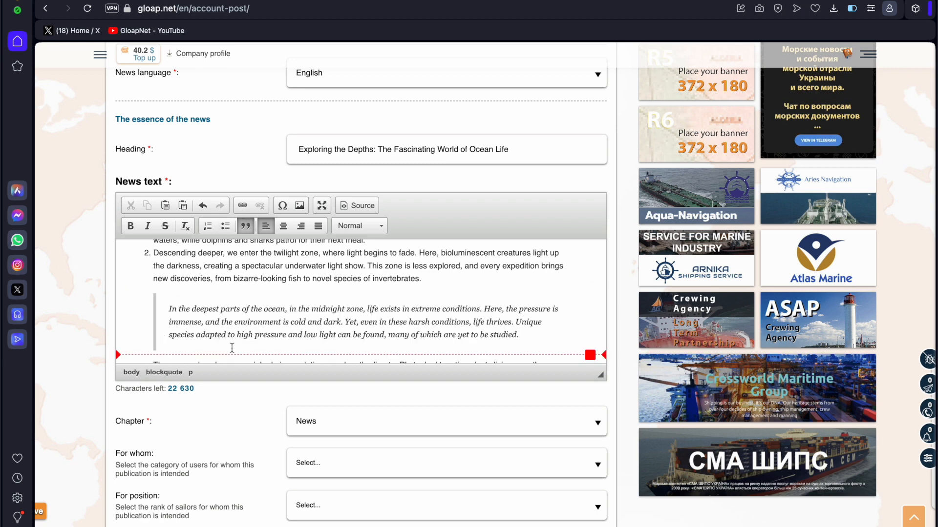
{"action": "scroll", "coordinate": [232, 346], "scroll_direction": "down", "scroll_amount": 3}
{"action": "scroll", "coordinate": [232, 348], "scroll_direction": "down", "scroll_amount": 2}
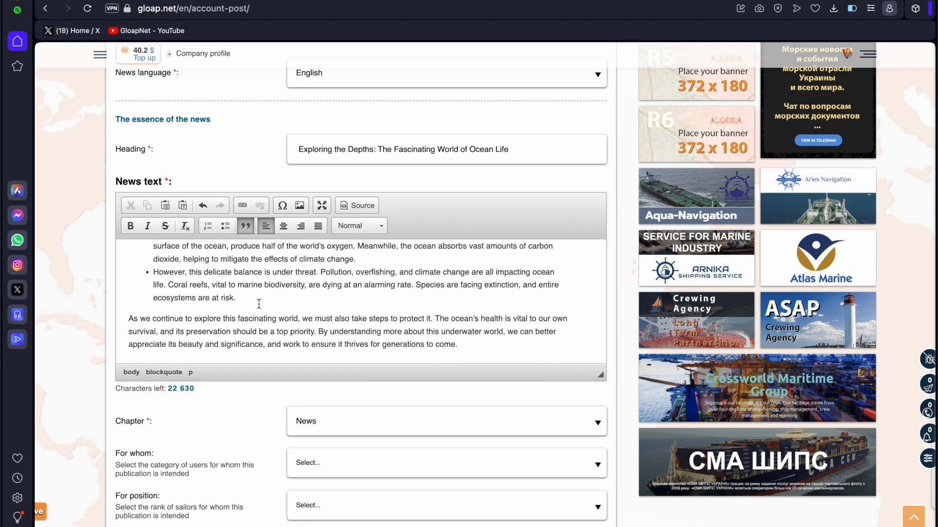
{"action": "left_click", "coordinate": [195, 333]}
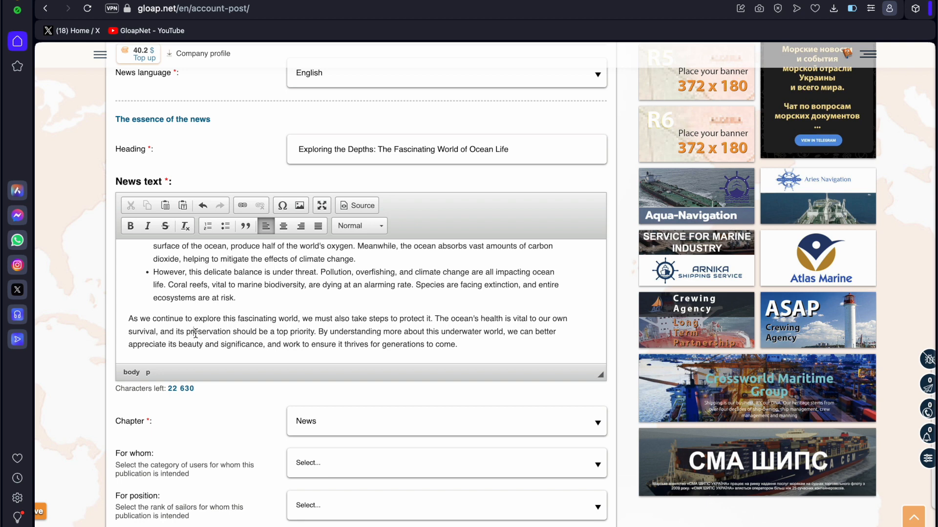
{"action": "left_click", "coordinate": [283, 226]}
Add a new empty paragraph after the last bullet item.
{"action": "scroll", "coordinate": [305, 298], "scroll_direction": "up", "scroll_amount": 6}
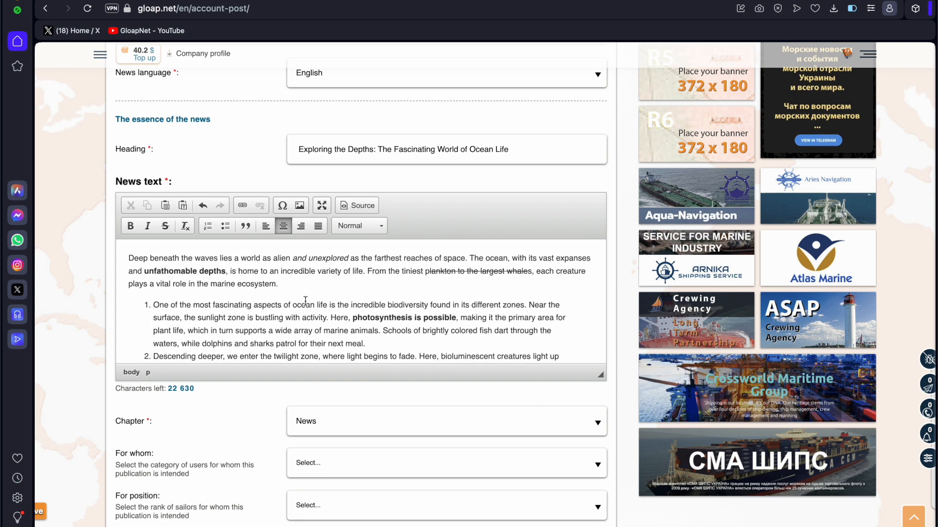
{"action": "left_click", "coordinate": [313, 263]}
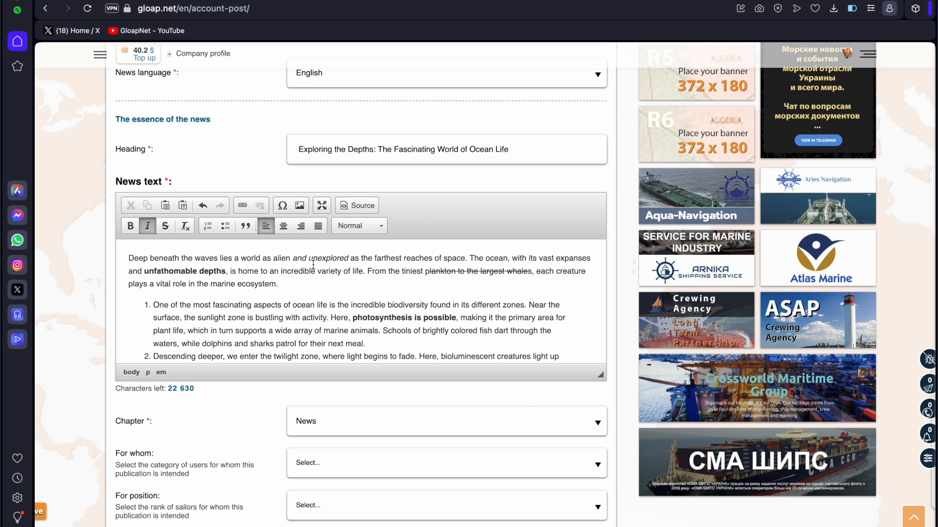
{"action": "left_click", "coordinate": [312, 271]}
{"action": "scroll", "coordinate": [366, 302], "scroll_direction": "down", "scroll_amount": 10}
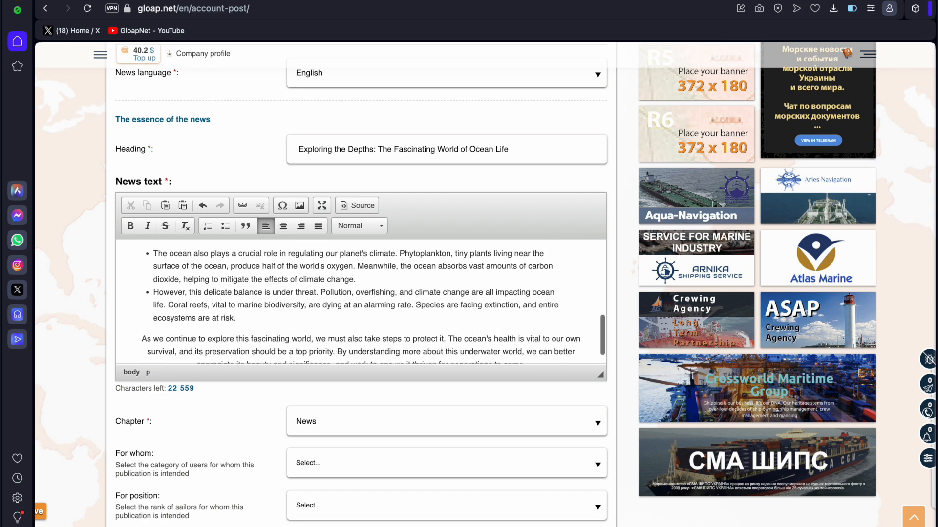
{"action": "left_click", "coordinate": [270, 300]}
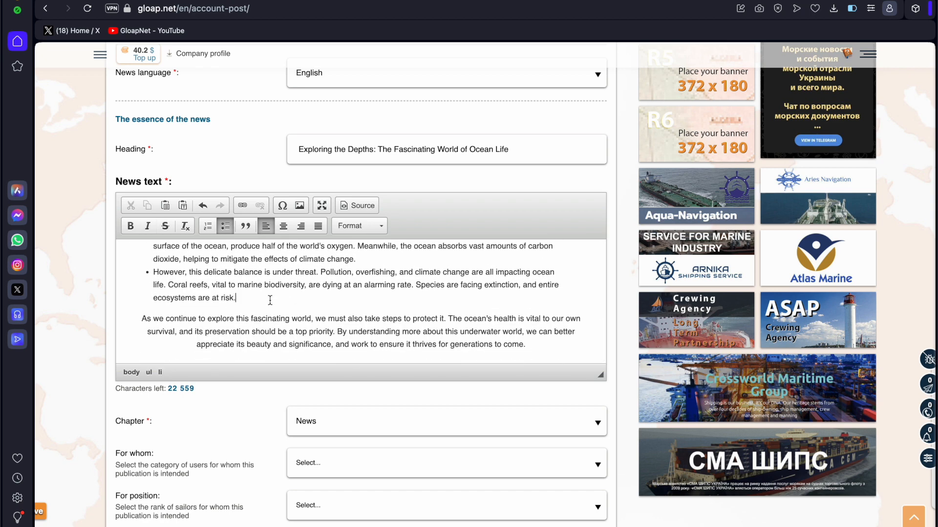
{"action": "key", "text": "Return"}
{"action": "key", "text": "Return"}
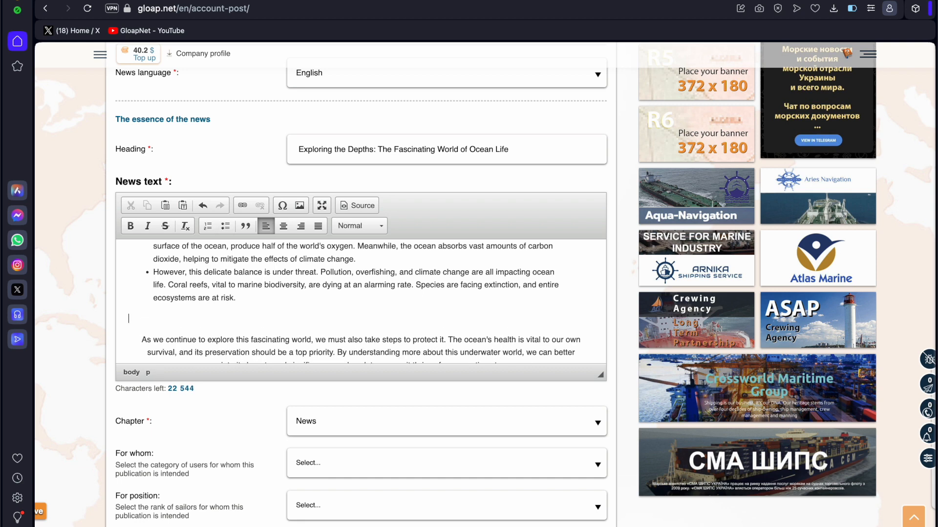
{"action": "left_click", "coordinate": [364, 226]}
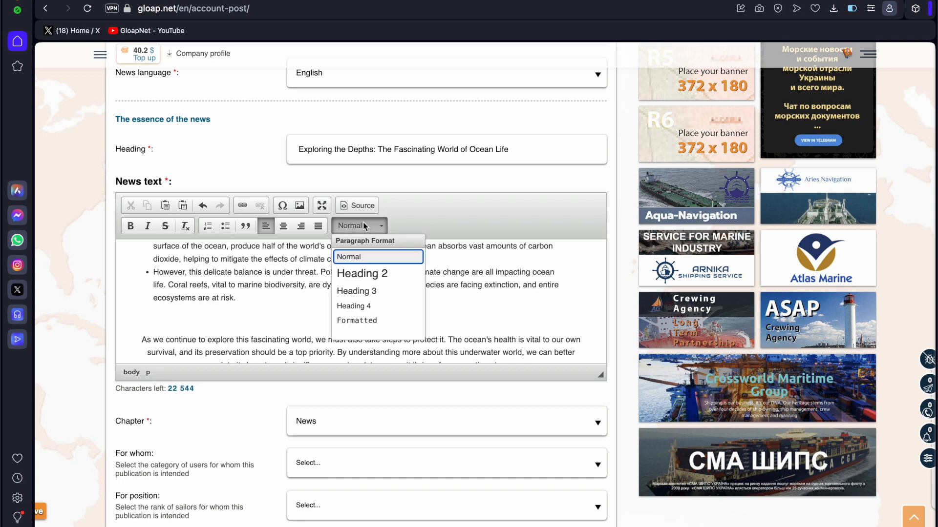
Add 'Testing...' as a Heading 2 and drop the food photo beneath it.
{"action": "left_click", "coordinate": [375, 274]}
{"action": "type", "text": "Testing..."}
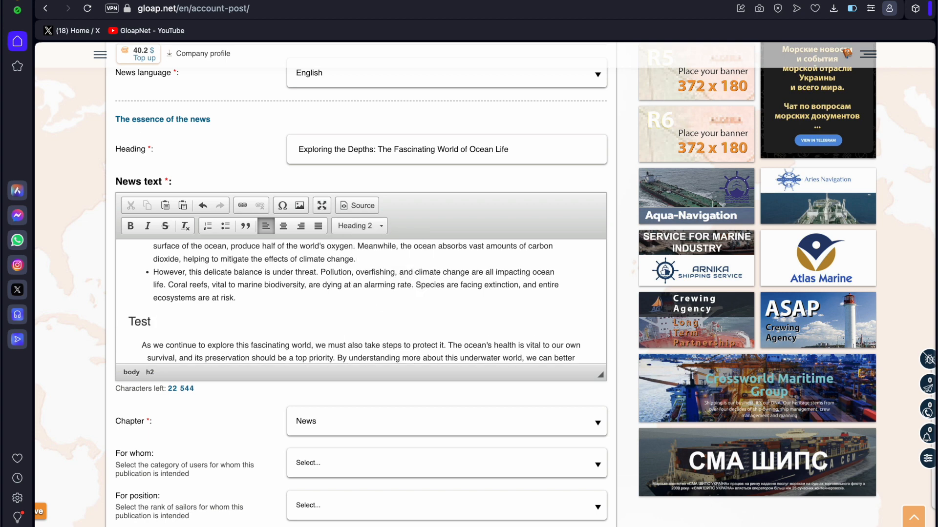
{"action": "key", "text": "Return"}
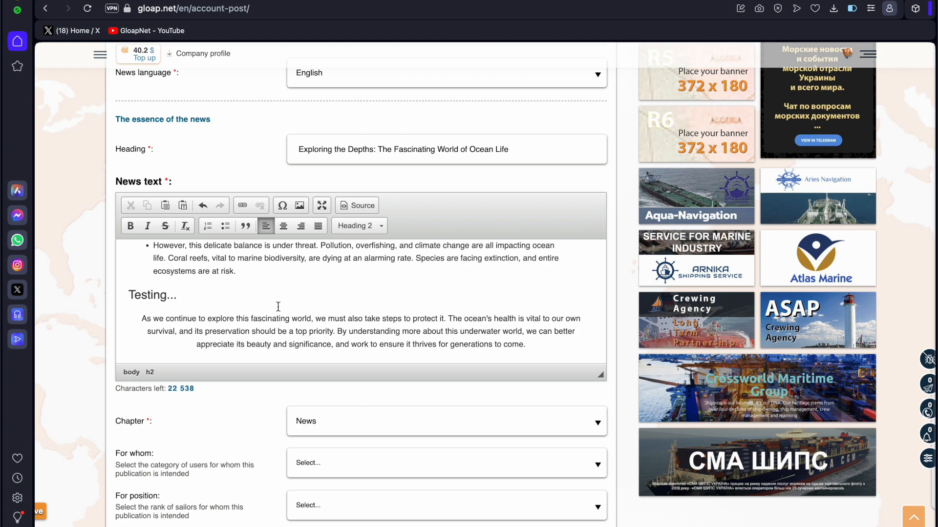
{"action": "left_click", "coordinate": [300, 205]}
{"action": "left_click_drag", "start_coordinate": [285, 176], "coordinate": [286, 323]}
Select 'crucial role in regulating' in the first bullet.
{"action": "scroll", "coordinate": [286, 323], "scroll_direction": "down", "scroll_amount": 5}
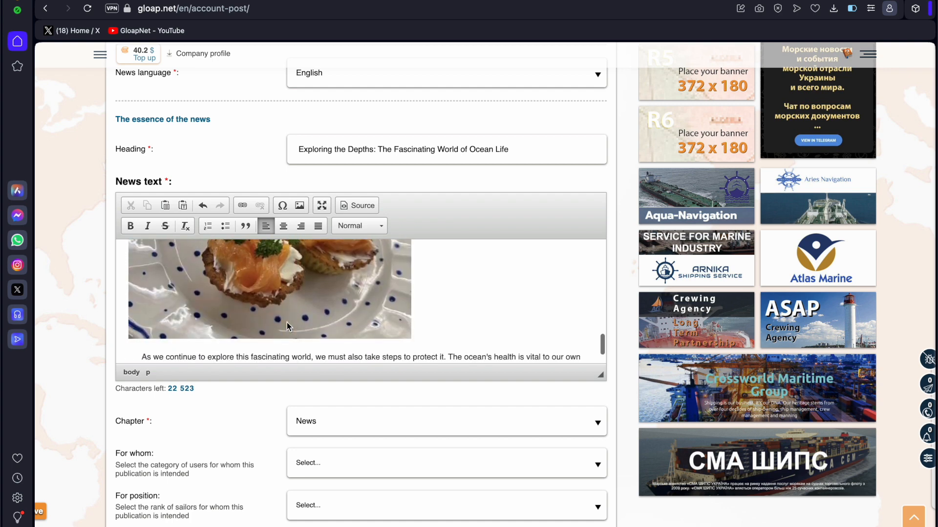
{"action": "left_click", "coordinate": [300, 327]}
{"action": "scroll", "coordinate": [300, 327], "scroll_direction": "up", "scroll_amount": 5}
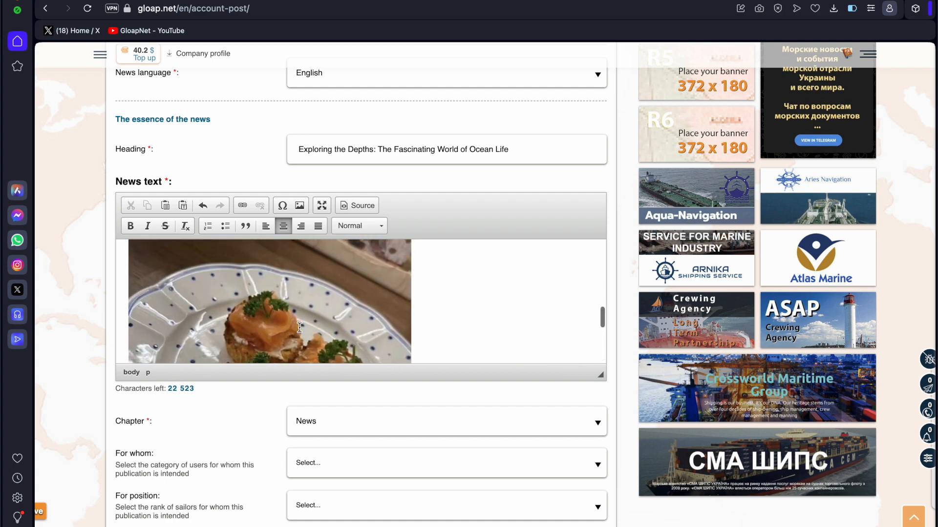
{"action": "mouse_move", "coordinate": [280, 247]}
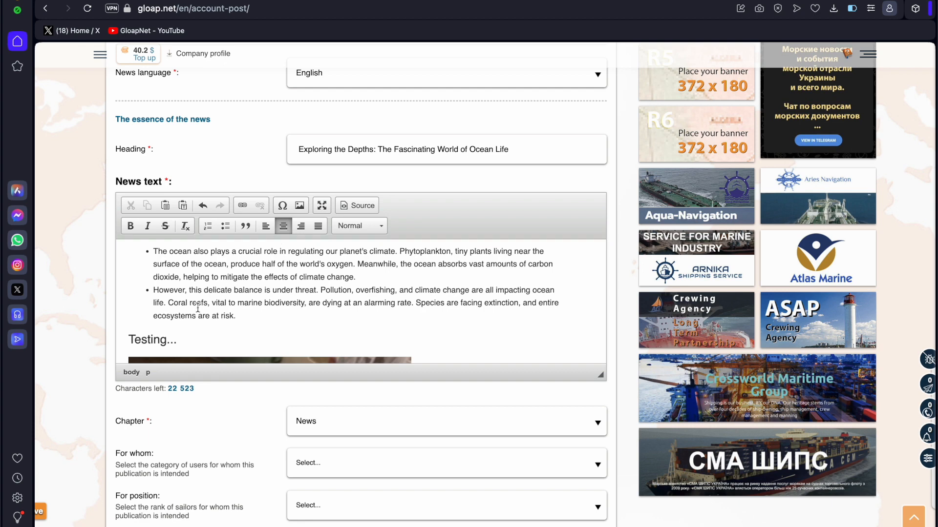
{"action": "scroll", "coordinate": [198, 308], "scroll_direction": "up", "scroll_amount": 2}
{"action": "mouse_move", "coordinate": [240, 298]}
{"action": "left_click_drag", "start_coordinate": [239, 299], "coordinate": [323, 300]}
Link 'crucial role in regulating' to https gloap.net.
{"action": "left_click", "coordinate": [242, 205]}
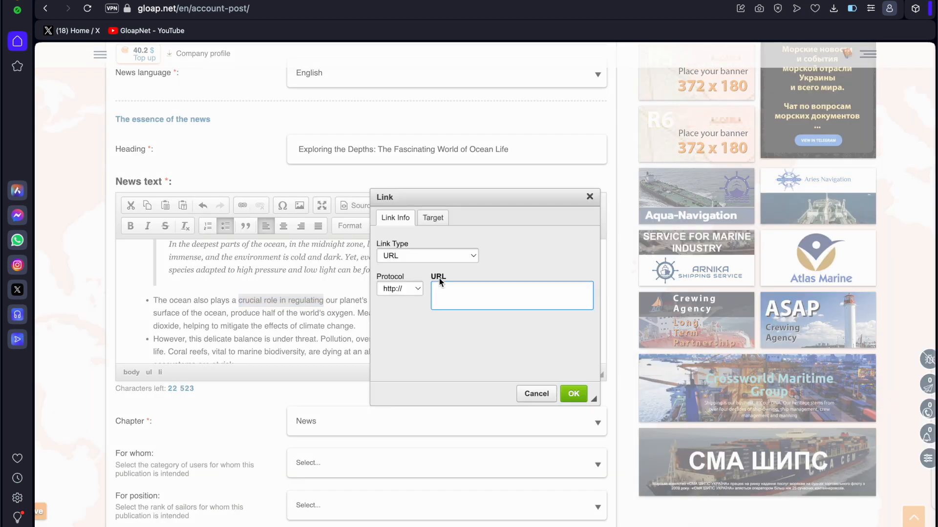
{"action": "left_click", "coordinate": [400, 289]}
{"action": "left_click", "coordinate": [397, 304]}
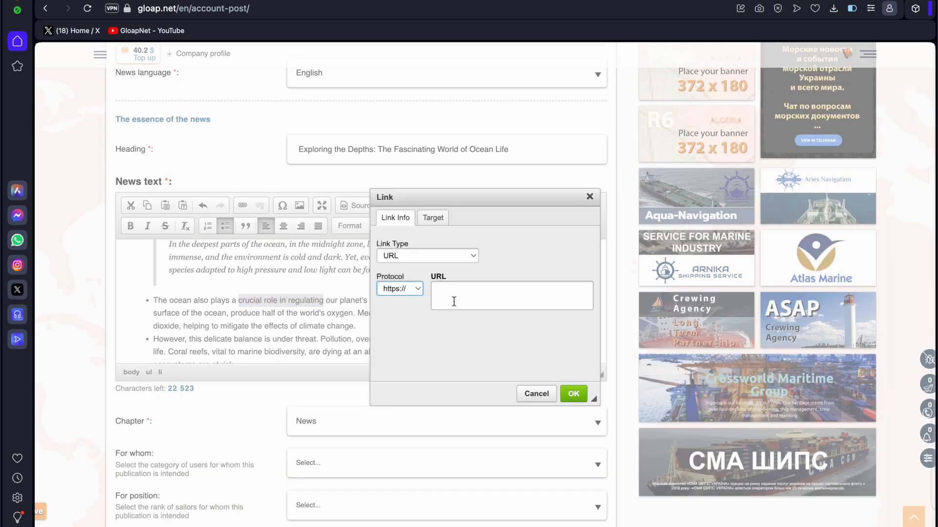
{"action": "type", "text": "gloap.net"}
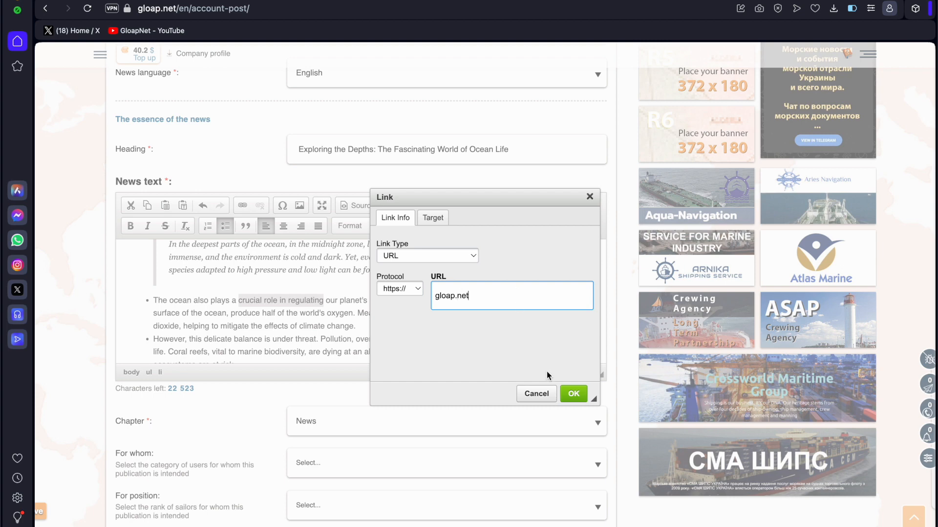
{"action": "left_click", "coordinate": [574, 396]}
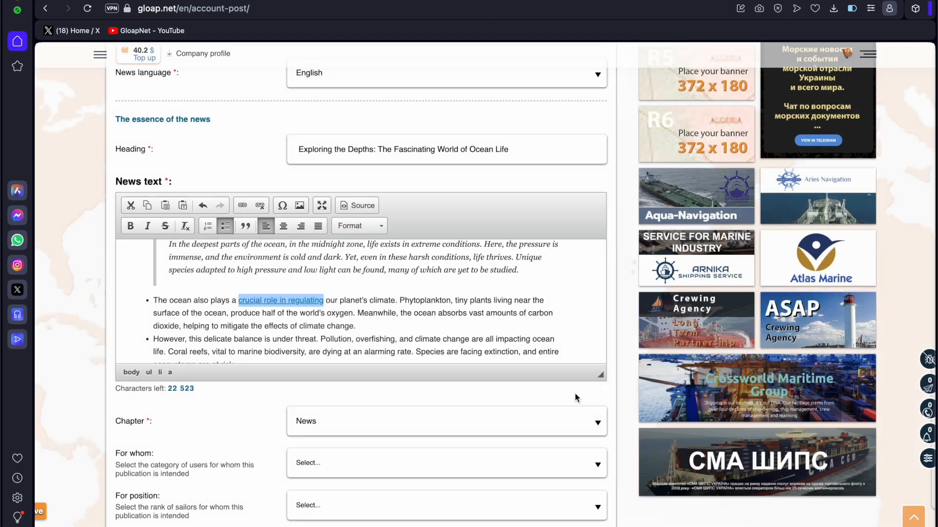
{"action": "left_click", "coordinate": [389, 313]}
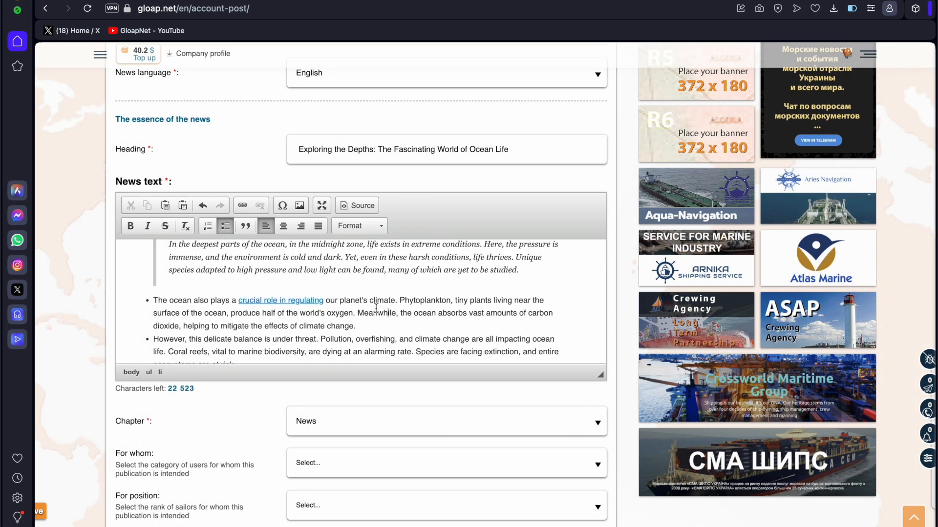
Insert a ♦ after 'climate change.' and a ▶ before the linked phrase.
{"action": "left_click", "coordinate": [283, 206]}
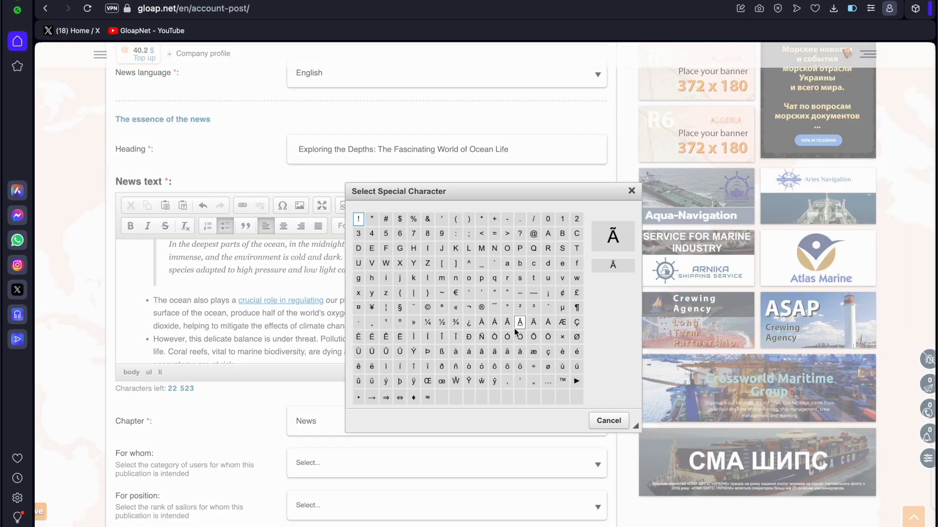
{"action": "scroll", "coordinate": [572, 368], "scroll_direction": "down", "scroll_amount": 3}
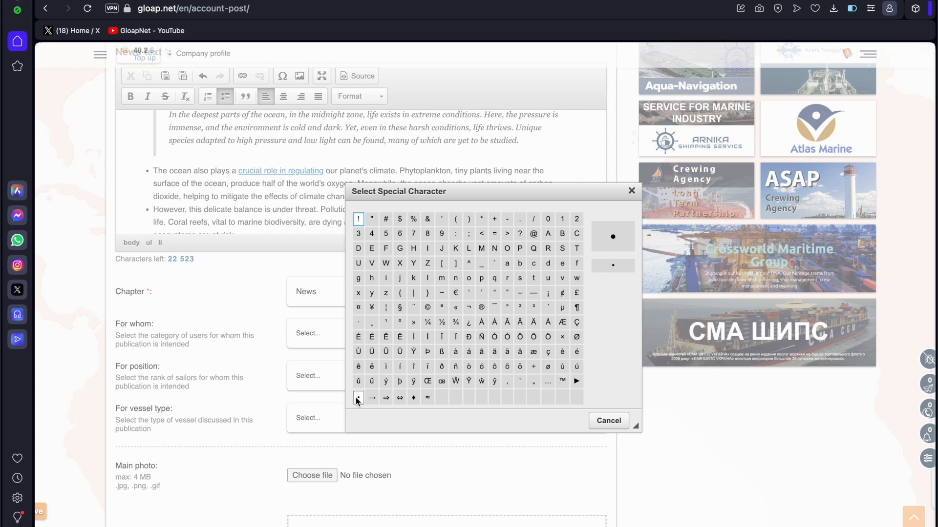
{"action": "left_click", "coordinate": [413, 397]}
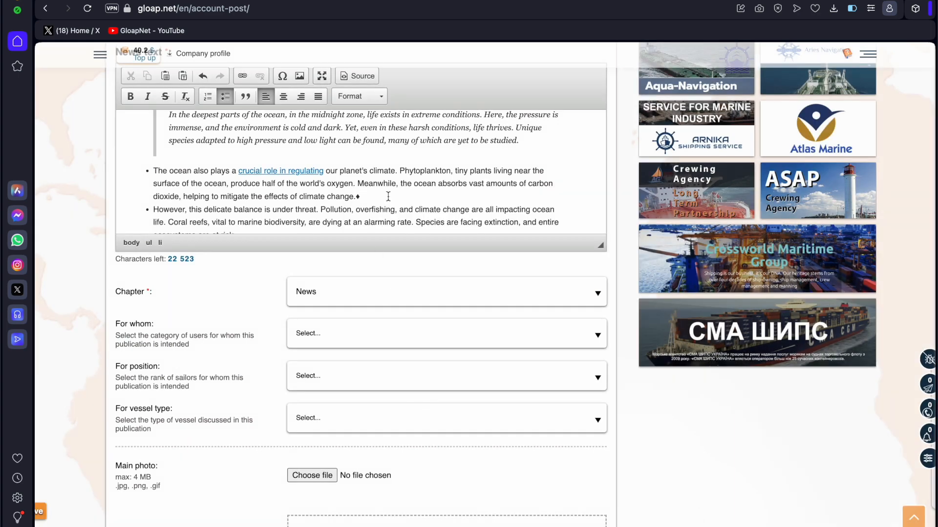
{"action": "left_click", "coordinate": [237, 172]}
{"action": "left_click", "coordinate": [283, 75]}
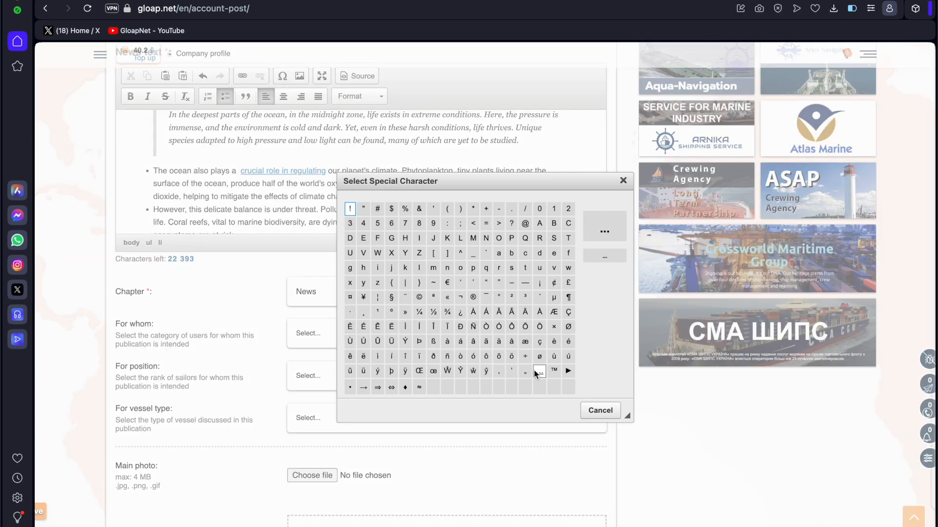
{"action": "left_click", "coordinate": [567, 372]}
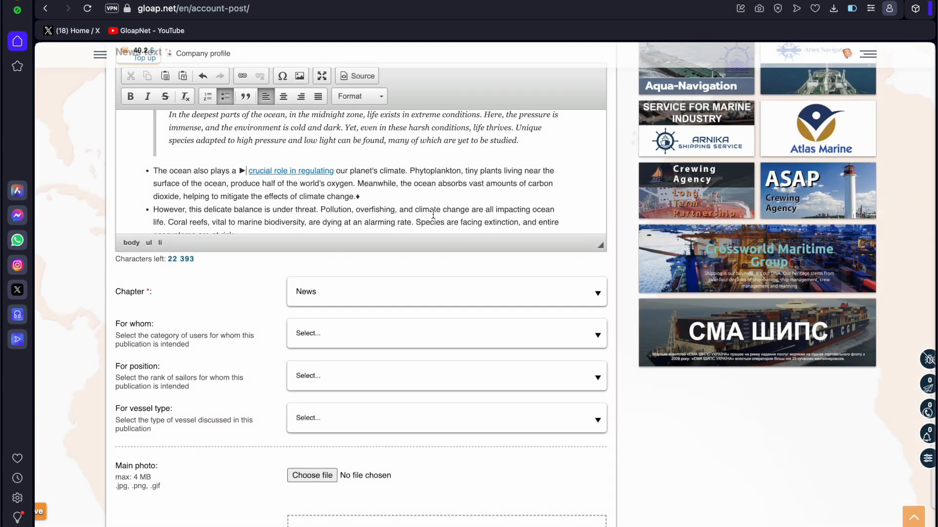
{"action": "scroll", "coordinate": [436, 168], "scroll_direction": "down", "scroll_amount": 2}
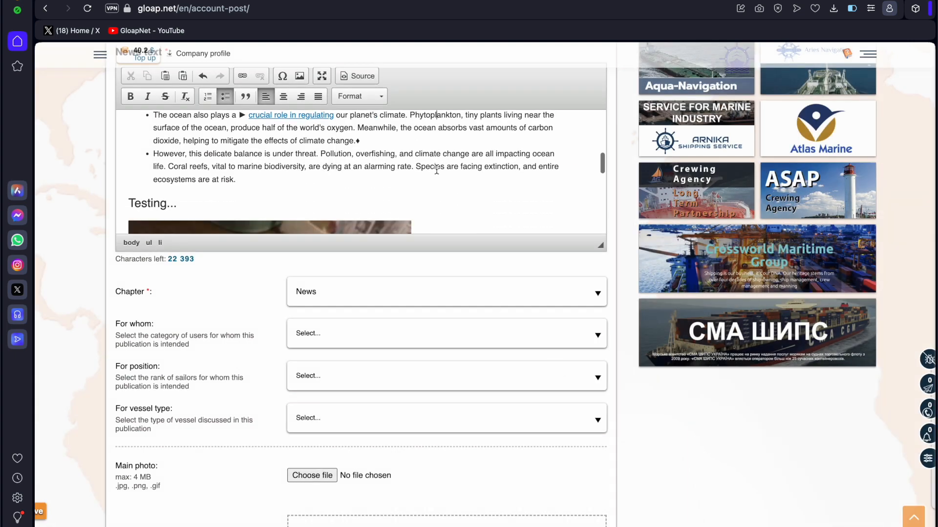
Set Chapter to Education, audience For sailors, rank 2nd/3rd Officer and vessel type Passengers.
{"action": "scroll", "coordinate": [418, 346], "scroll_direction": "down", "scroll_amount": 3}
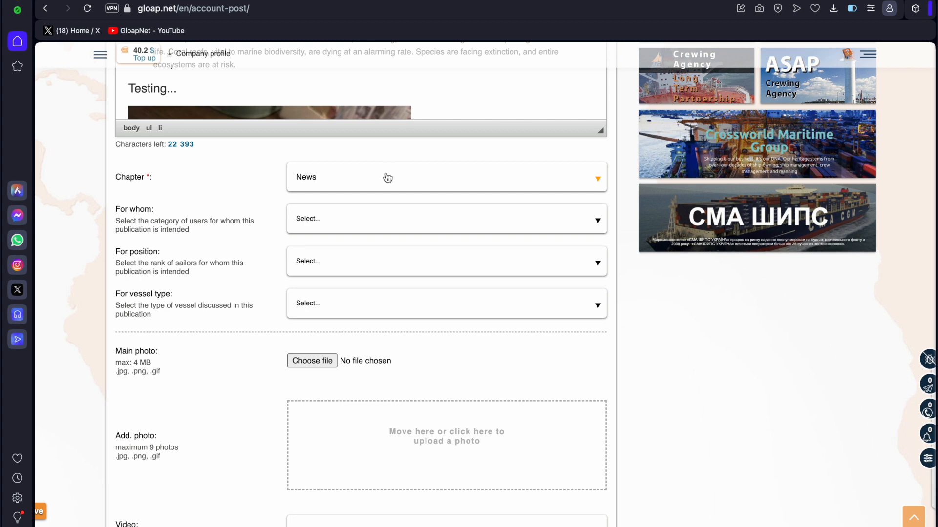
{"action": "left_click", "coordinate": [313, 189]}
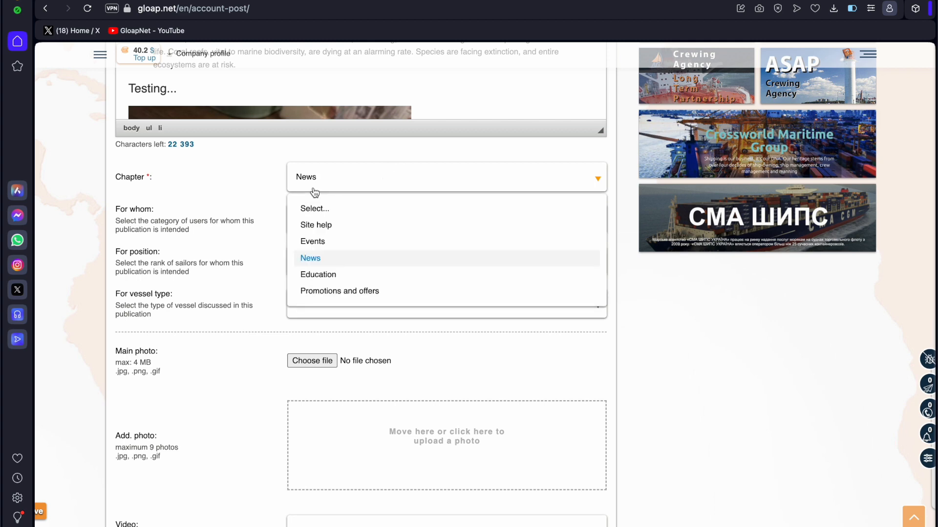
{"action": "left_click", "coordinate": [335, 278]}
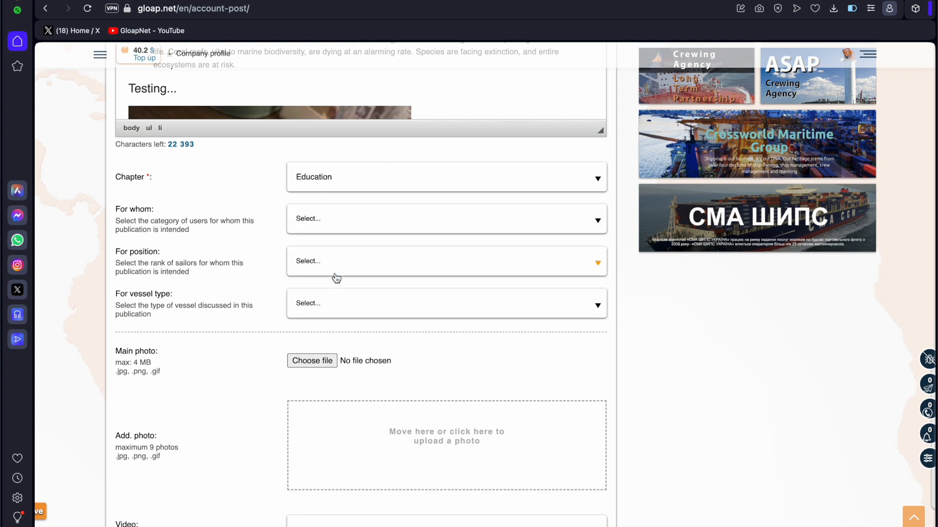
{"action": "left_click", "coordinate": [348, 227]}
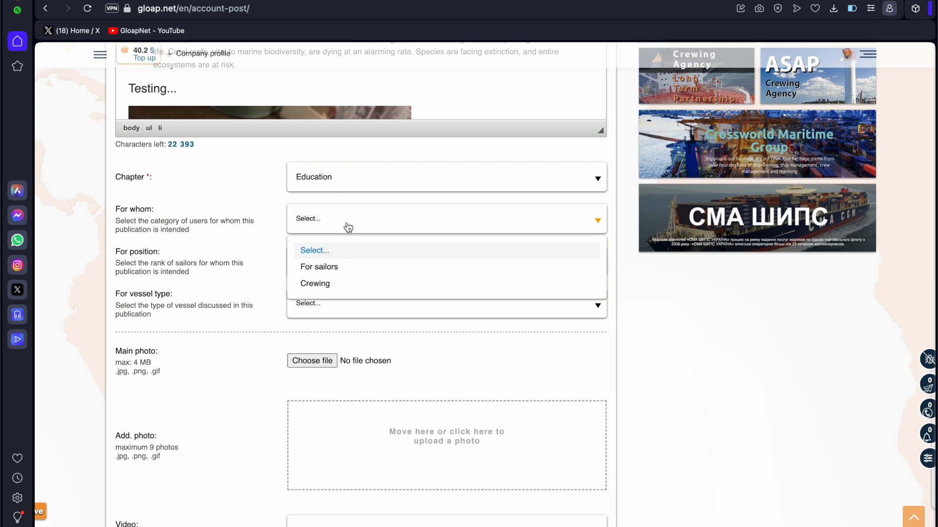
{"action": "left_click", "coordinate": [344, 276]}
{"action": "left_click", "coordinate": [369, 261]}
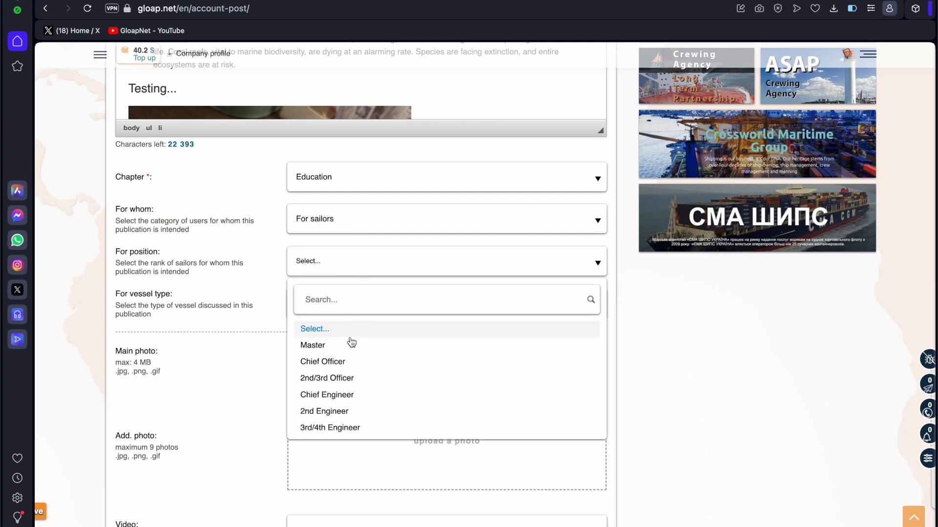
{"action": "left_click", "coordinate": [349, 379]}
{"action": "left_click", "coordinate": [350, 317]}
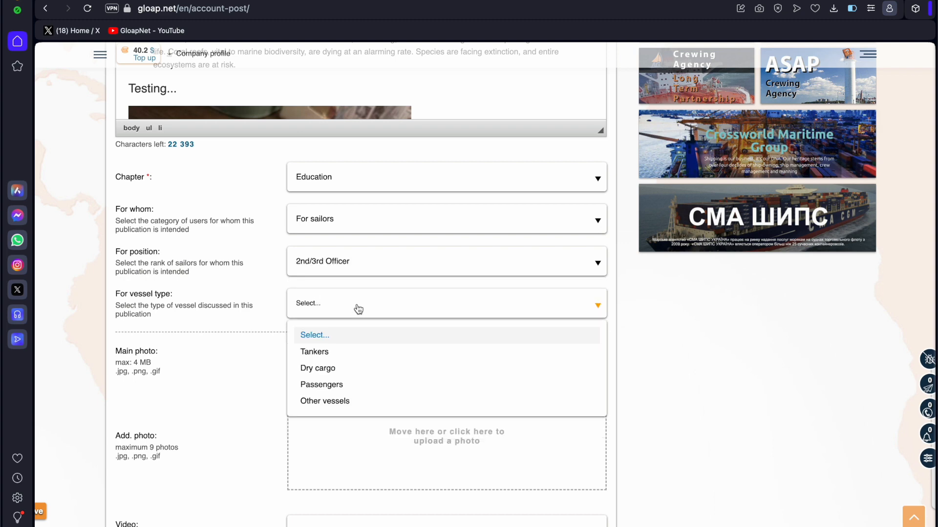
{"action": "left_click", "coordinate": [357, 391]}
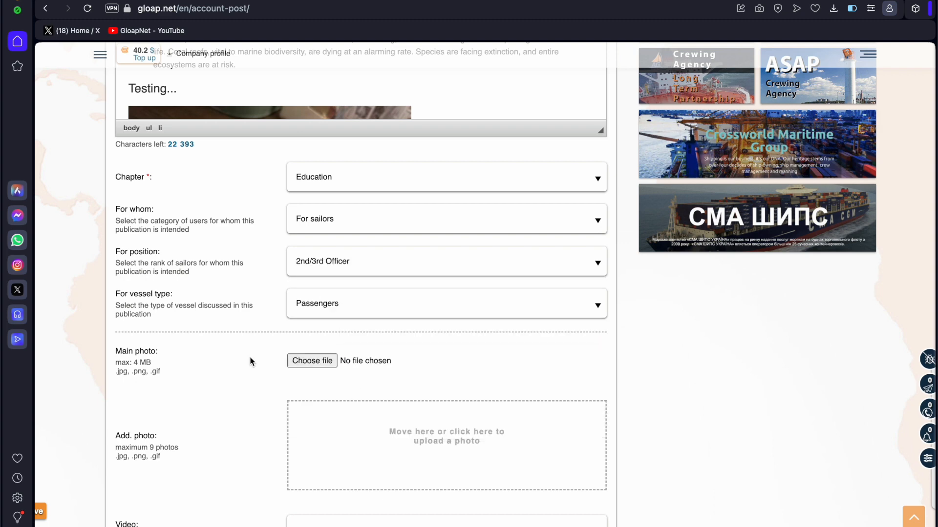
{"action": "scroll", "coordinate": [250, 361], "scroll_direction": "down", "scroll_amount": 3}
{"action": "left_click", "coordinate": [311, 242]}
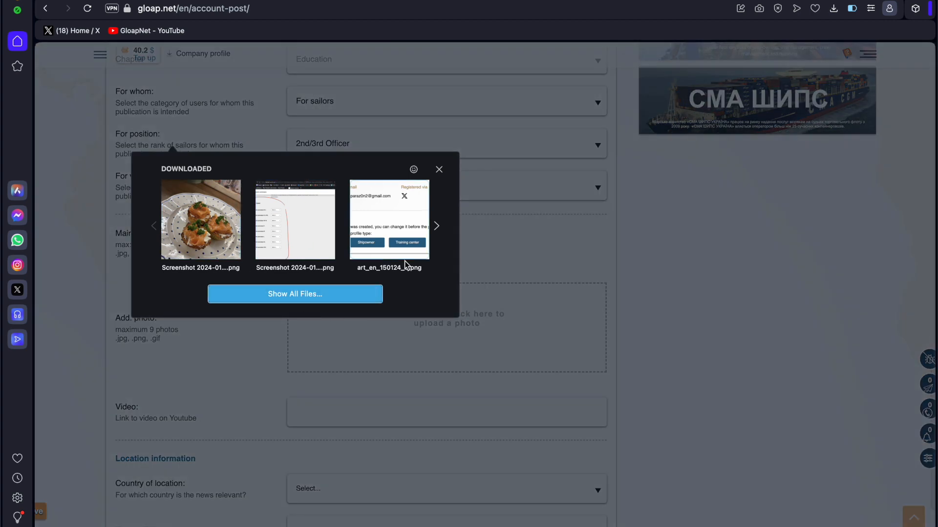
Use art_en_150124_6.png as the main photo and paste the YouTube video link.
{"action": "left_click", "coordinate": [394, 228]}
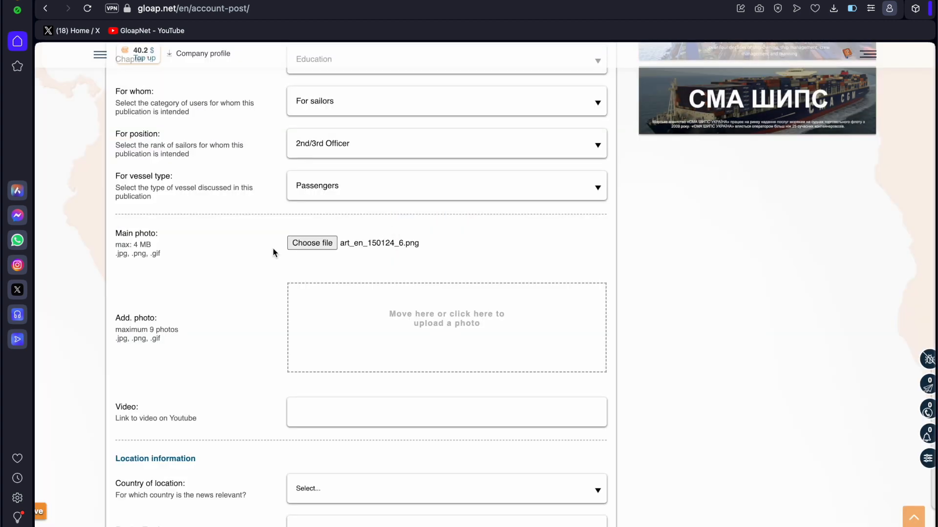
{"action": "scroll", "coordinate": [246, 322], "scroll_direction": "down", "scroll_amount": 2}
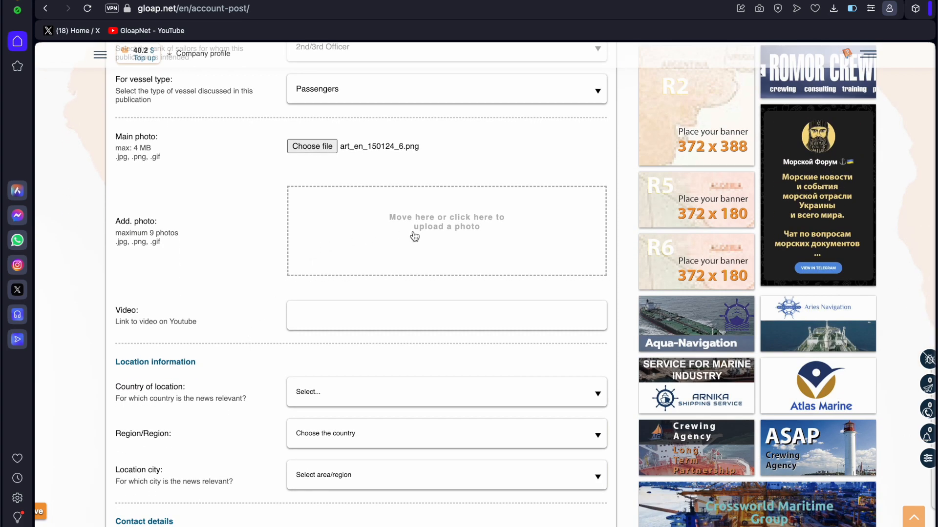
{"action": "left_click", "coordinate": [343, 314]}
{"action": "type", "text": "https://youtu.be/FSTb61s0TDM"}
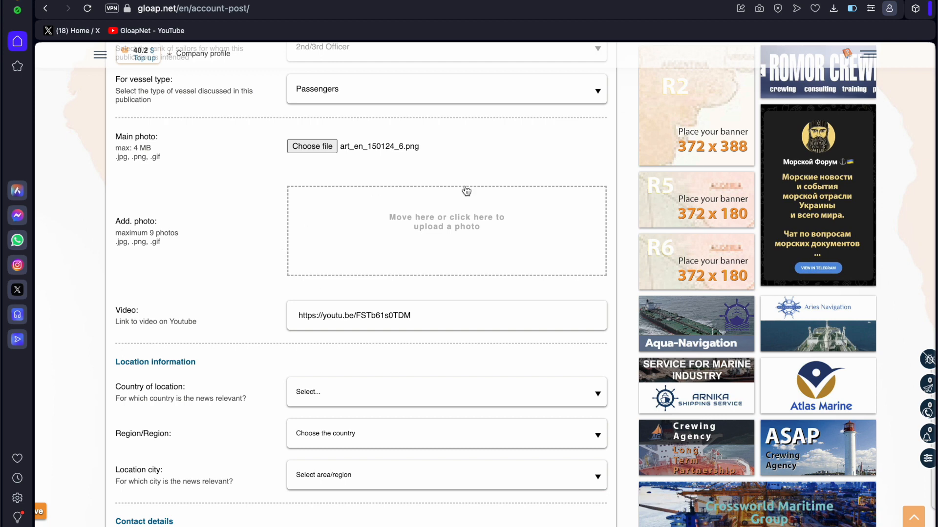
Upload three additional photos to the post.
{"action": "left_click", "coordinate": [455, 220]}
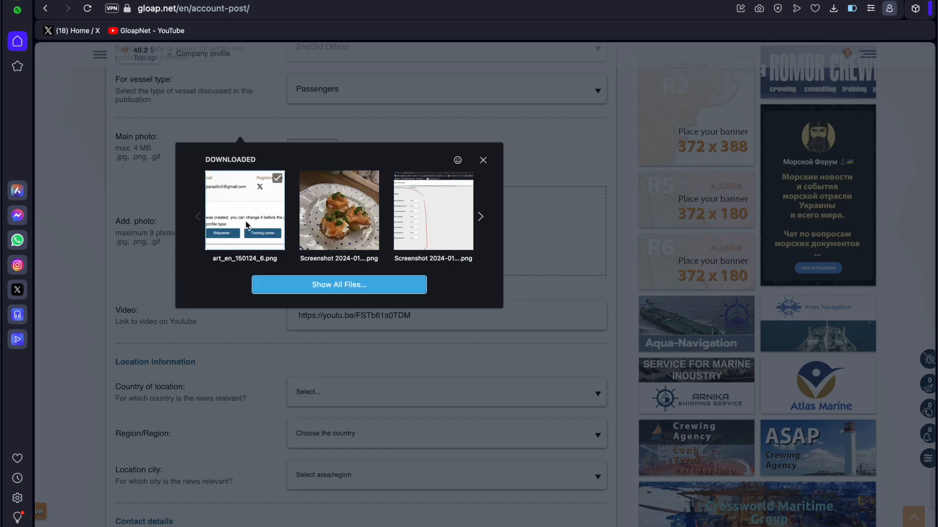
{"action": "left_click", "coordinate": [277, 179]}
{"action": "left_click", "coordinate": [371, 179]}
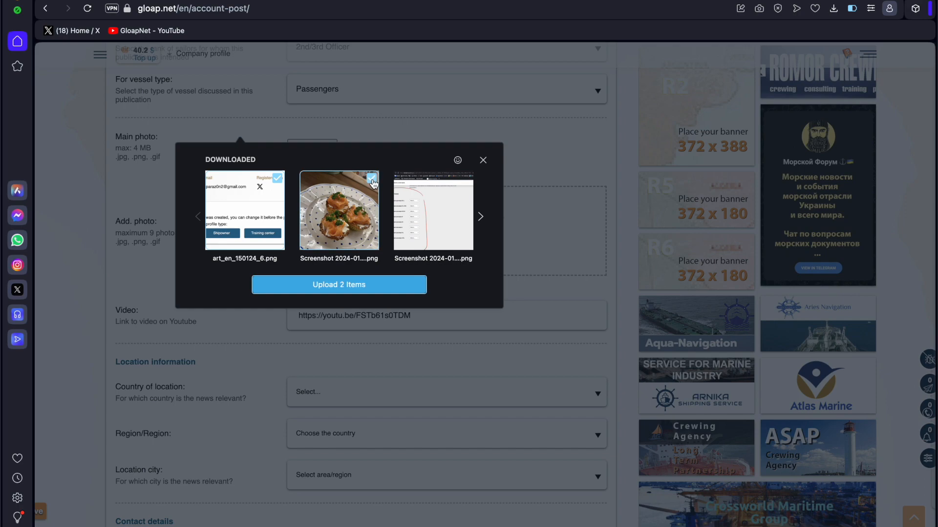
{"action": "left_click", "coordinate": [468, 181]}
{"action": "left_click", "coordinate": [359, 287]}
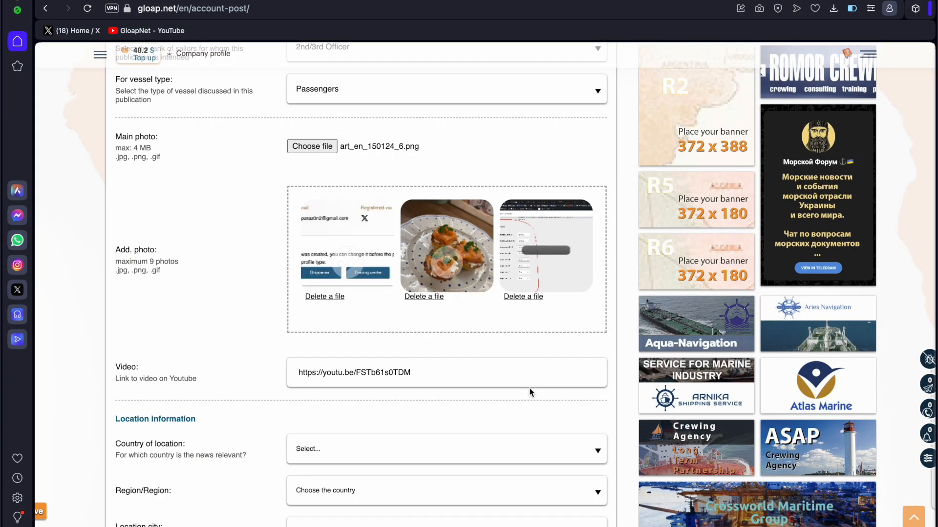
Delete the third and first additional photos, leaving only the salmon-dish photo.
{"action": "scroll", "coordinate": [529, 387], "scroll_direction": "down", "scroll_amount": 3}
{"action": "scroll", "coordinate": [530, 392], "scroll_direction": "up", "scroll_amount": 5}
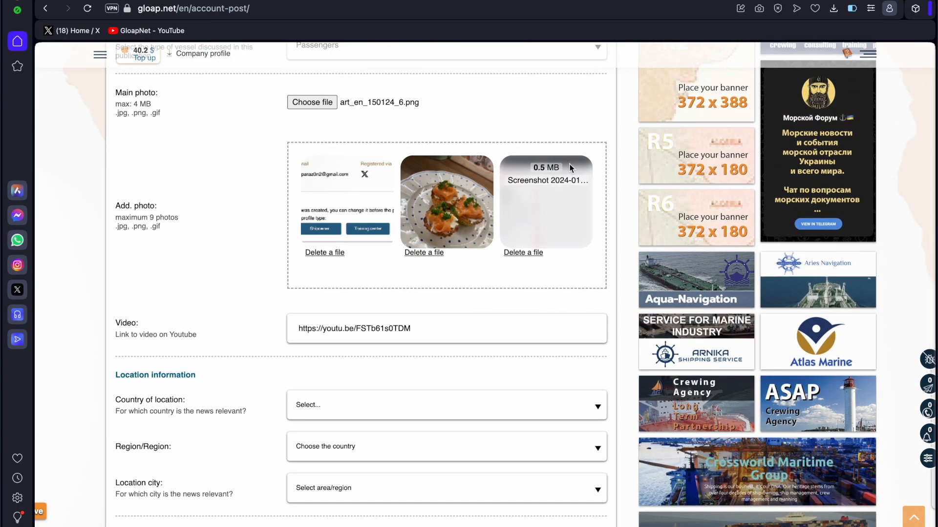
{"action": "left_click", "coordinate": [530, 253]}
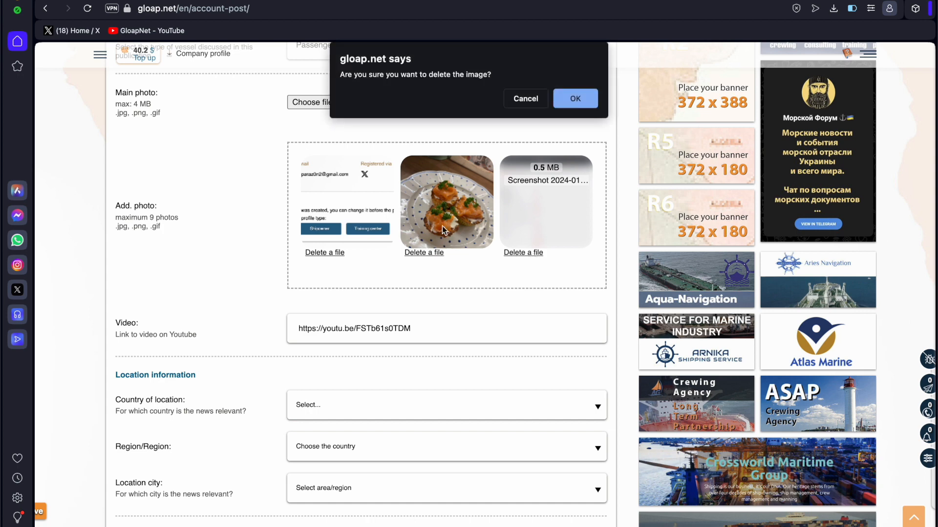
{"action": "left_click", "coordinate": [567, 98]}
{"action": "scroll", "coordinate": [417, 259], "scroll_direction": "up", "scroll_amount": 2}
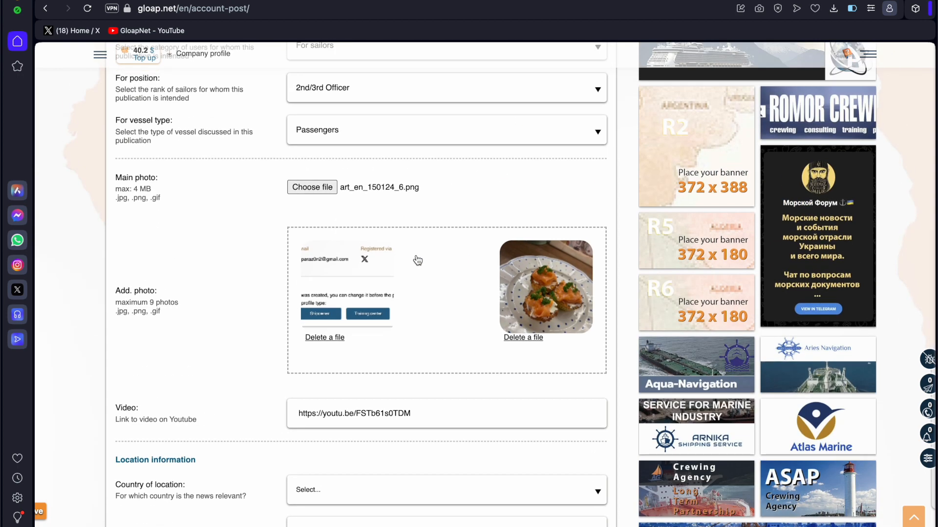
{"action": "left_click", "coordinate": [329, 338]}
{"action": "left_click", "coordinate": [574, 99]}
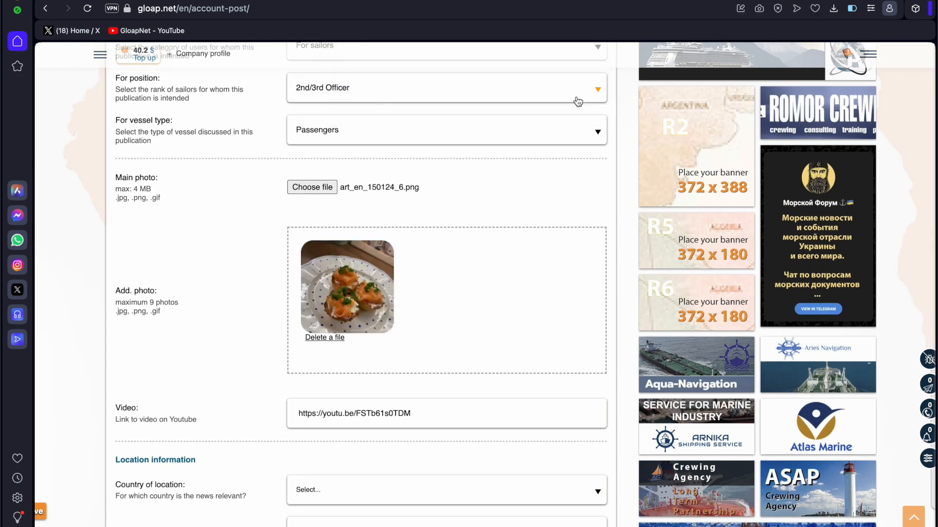
{"action": "scroll", "coordinate": [484, 329], "scroll_direction": "down", "scroll_amount": 4}
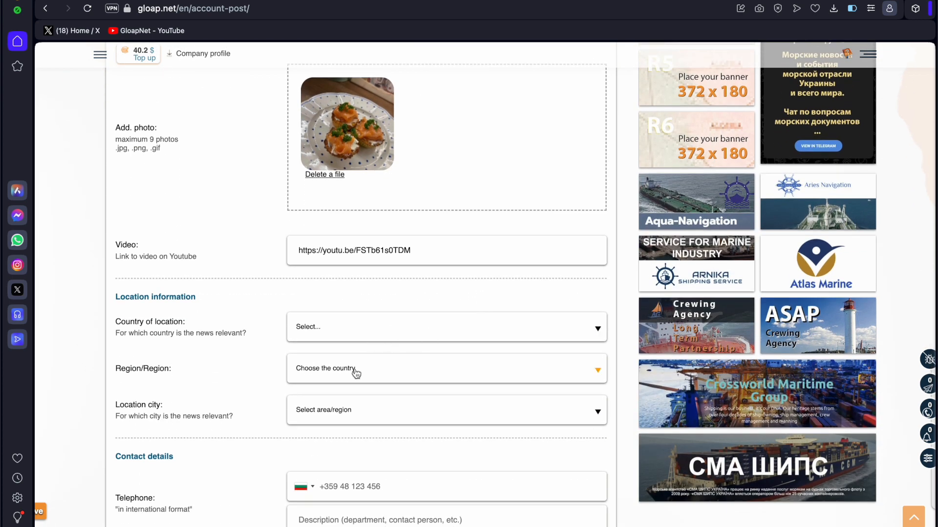
Enter the contact phone number and e-mail, and describe the phone as 'Its my number'.
{"action": "scroll", "coordinate": [355, 374], "scroll_direction": "down", "scroll_amount": 2}
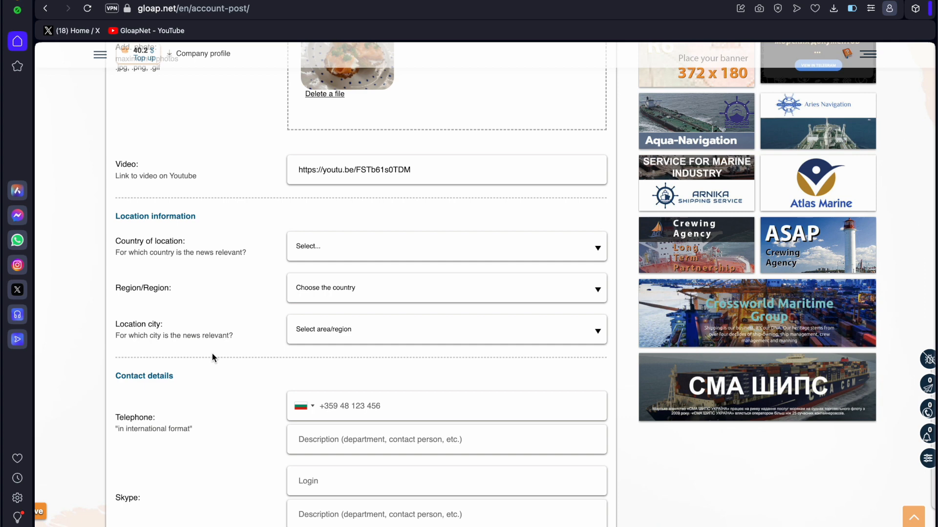
{"action": "scroll", "coordinate": [212, 354], "scroll_direction": "down", "scroll_amount": 5}
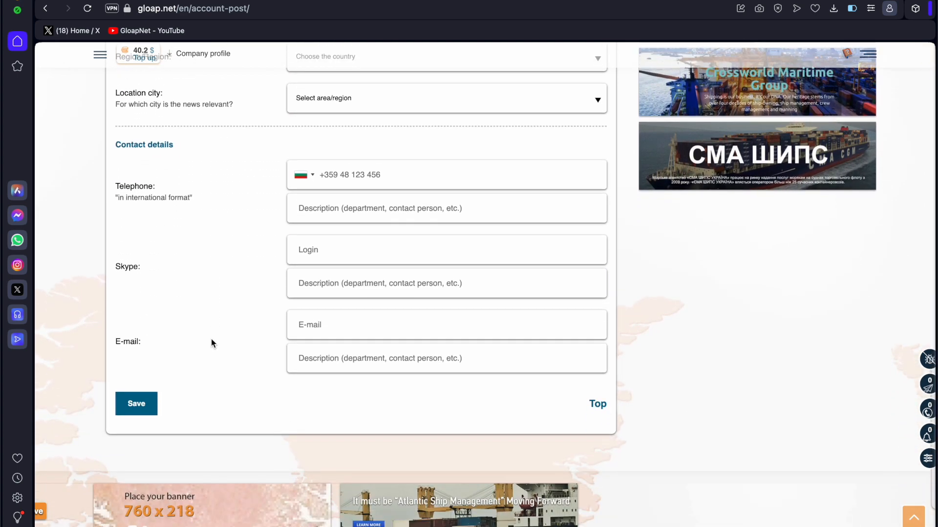
{"action": "left_click", "coordinate": [420, 174]}
{"action": "type", "text": "11"}
{"action": "type", "text": "1111111"}
{"action": "type", "text": "qwerty"}
{"action": "left_click", "coordinate": [336, 327]}
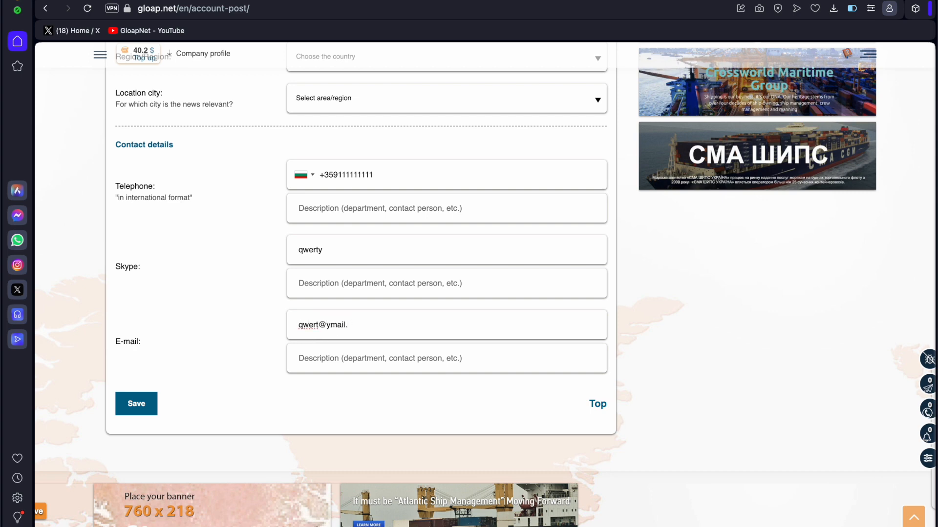
{"action": "left_click", "coordinate": [349, 217]}
{"action": "type", "text": "Its my number"}
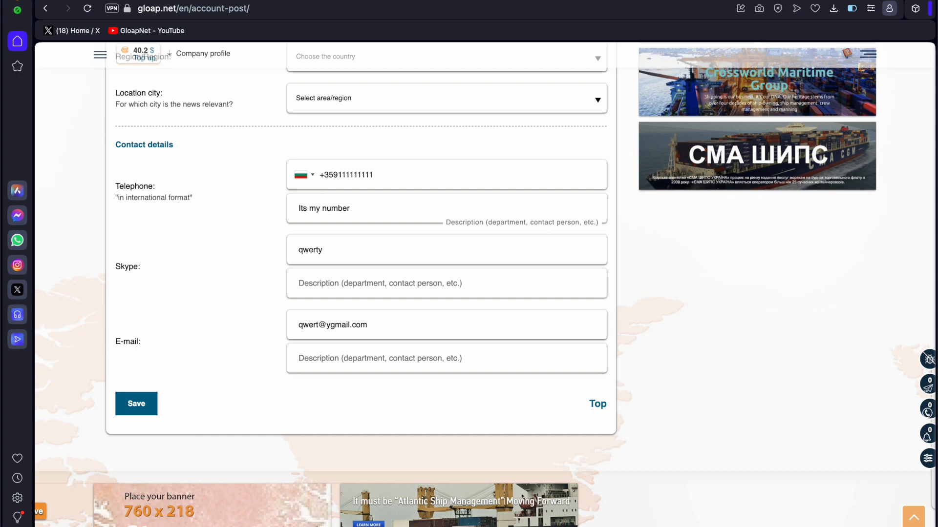
{"action": "left_click", "coordinate": [328, 359]}
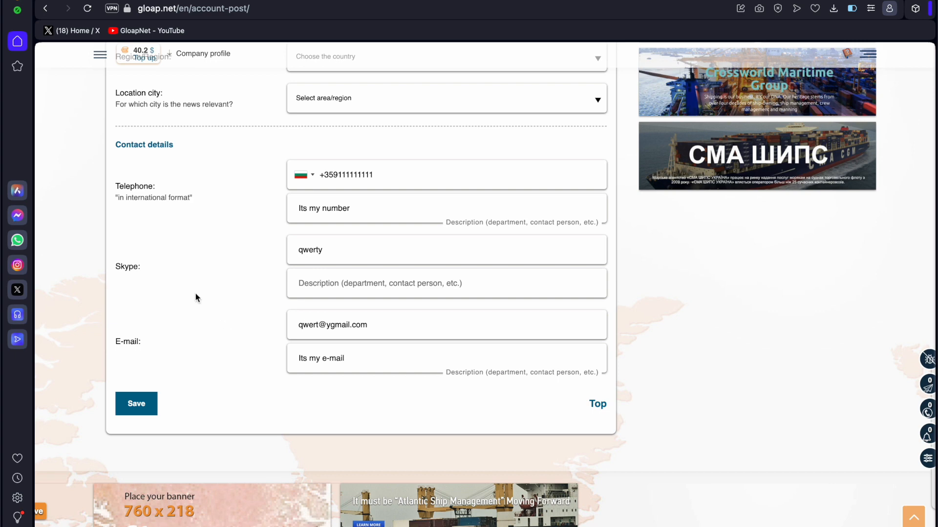
Save the post and scroll through its published page to review article, contacts and photos.
{"action": "left_click", "coordinate": [138, 403]}
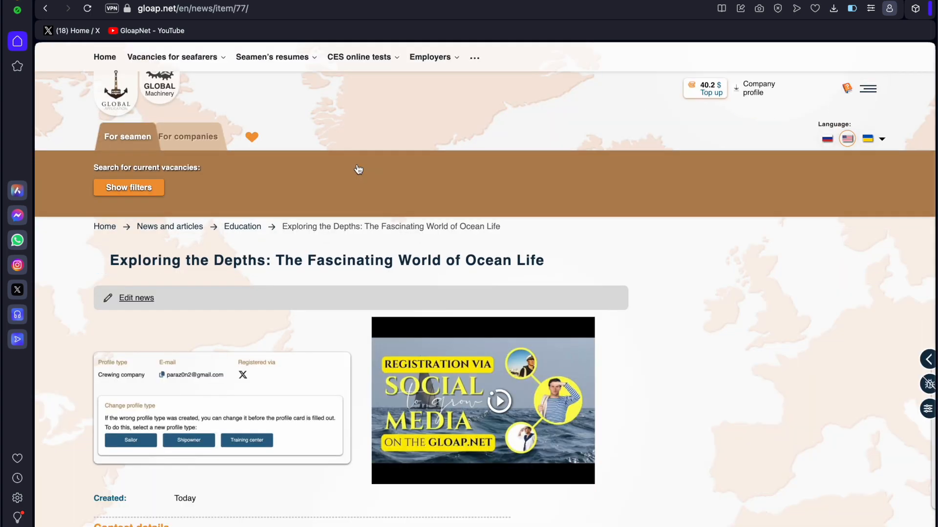
{"action": "scroll", "coordinate": [62, 388], "scroll_direction": "down", "scroll_amount": 5}
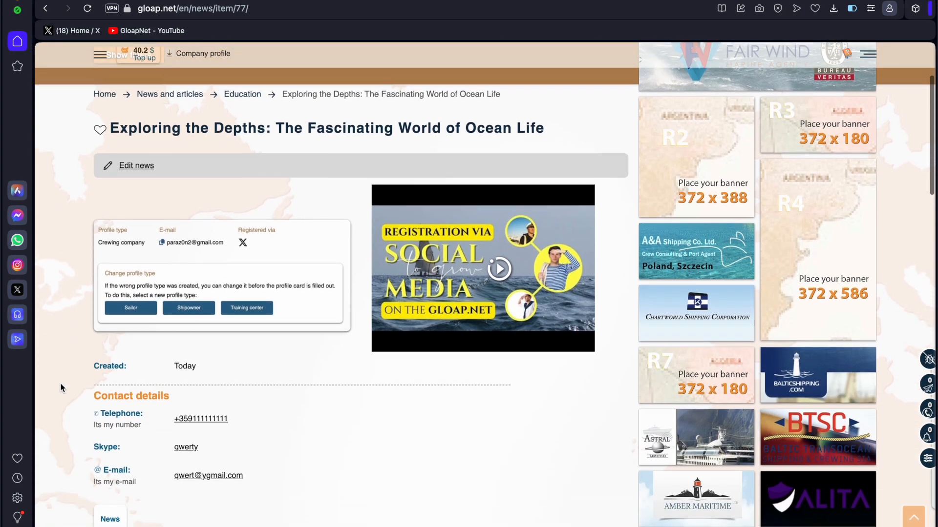
{"action": "scroll", "coordinate": [61, 387], "scroll_direction": "down", "scroll_amount": 2}
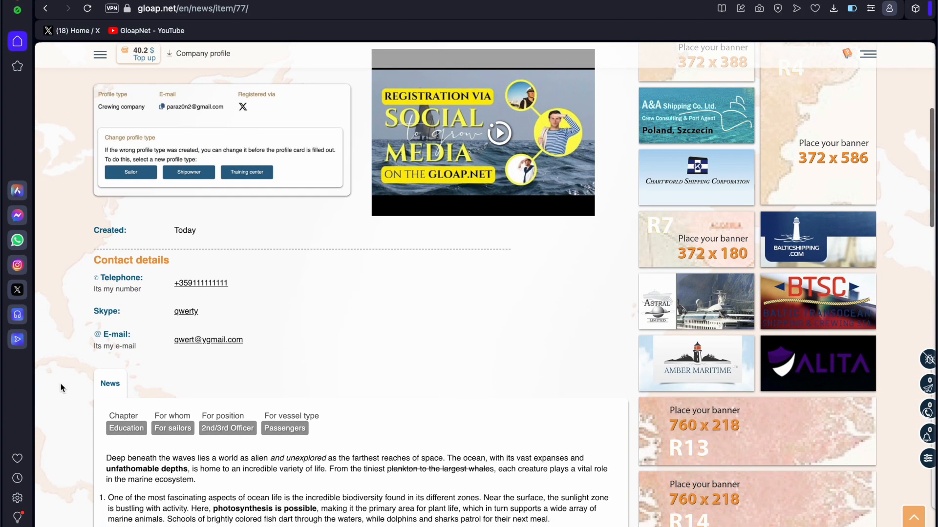
{"action": "scroll", "coordinate": [61, 387], "scroll_direction": "down", "scroll_amount": 8}
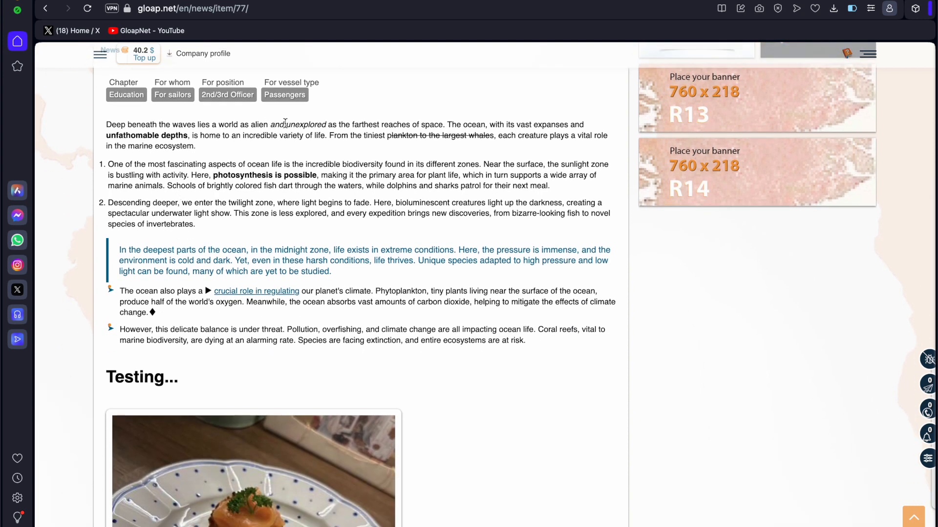
{"action": "left_click_drag", "start_coordinate": [321, 125], "coordinate": [293, 127]}
{"action": "left_click", "coordinate": [391, 136]}
{"action": "scroll", "coordinate": [136, 291], "scroll_direction": "down", "scroll_amount": 2}
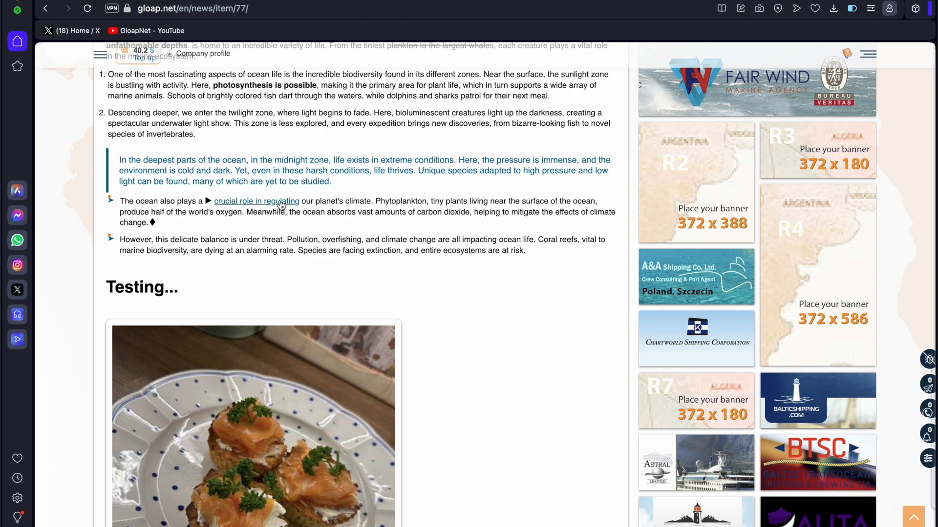
{"action": "scroll", "coordinate": [446, 301], "scroll_direction": "down", "scroll_amount": 4}
{"action": "scroll", "coordinate": [320, 342], "scroll_direction": "down", "scroll_amount": 4}
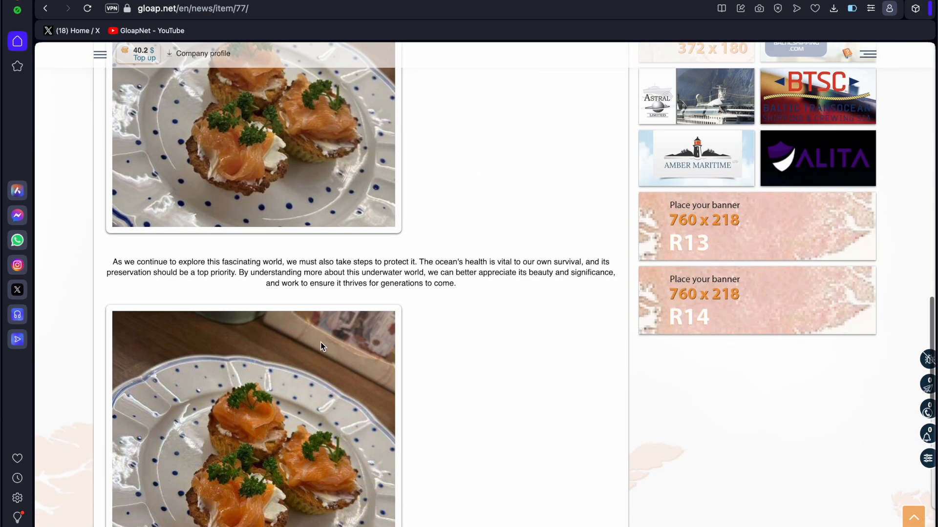
{"action": "scroll", "coordinate": [320, 342], "scroll_direction": "down", "scroll_amount": 5}
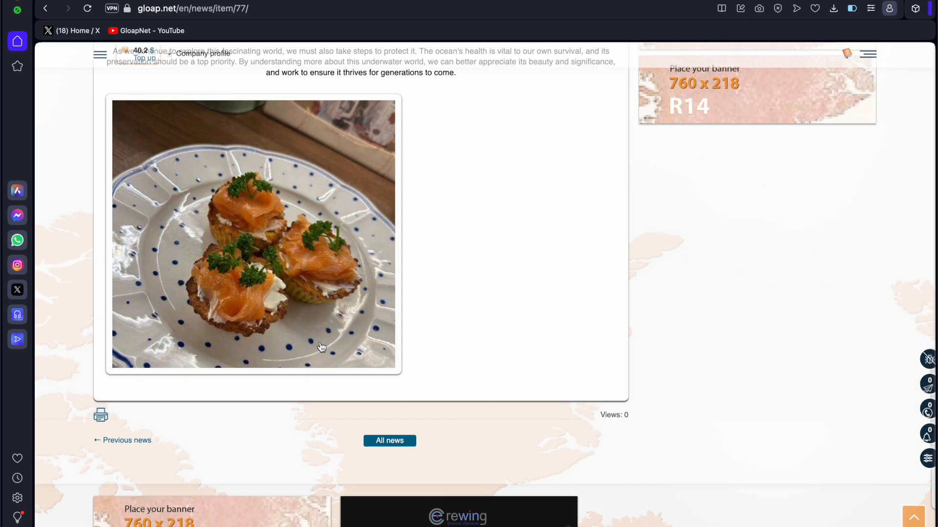
{"action": "scroll", "coordinate": [322, 347], "scroll_direction": "down", "scroll_amount": 4}
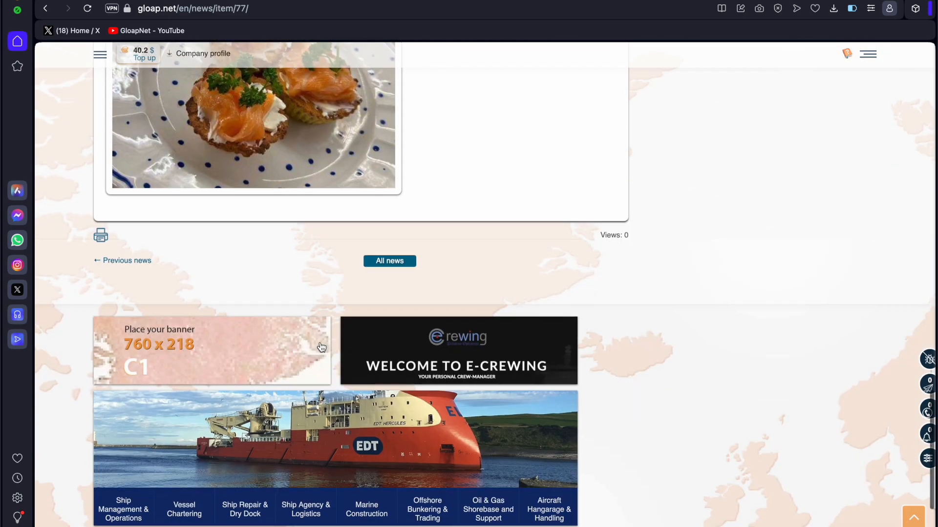
{"action": "scroll", "coordinate": [322, 347], "scroll_direction": "up", "scroll_amount": 6}
{"action": "scroll", "coordinate": [321, 347], "scroll_direction": "up", "scroll_amount": 15}
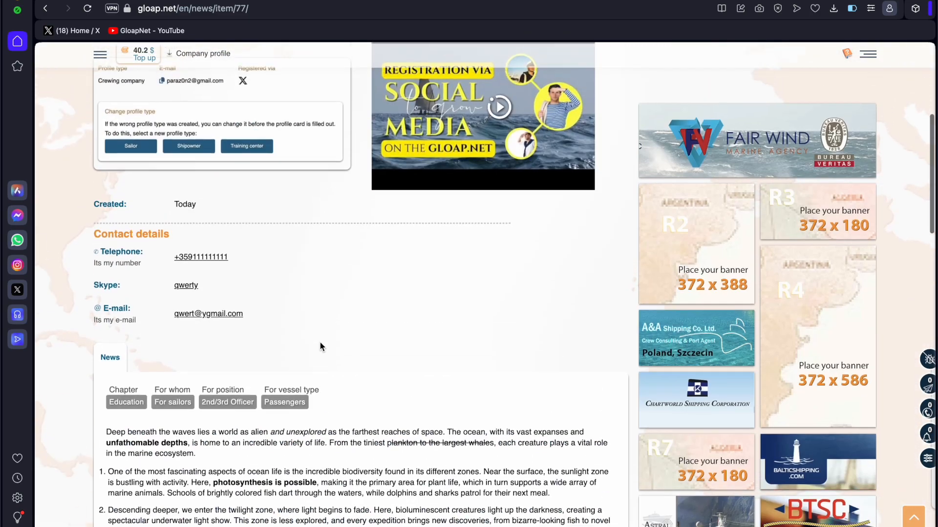
{"action": "scroll", "coordinate": [146, 377], "scroll_direction": "up", "scroll_amount": 8}
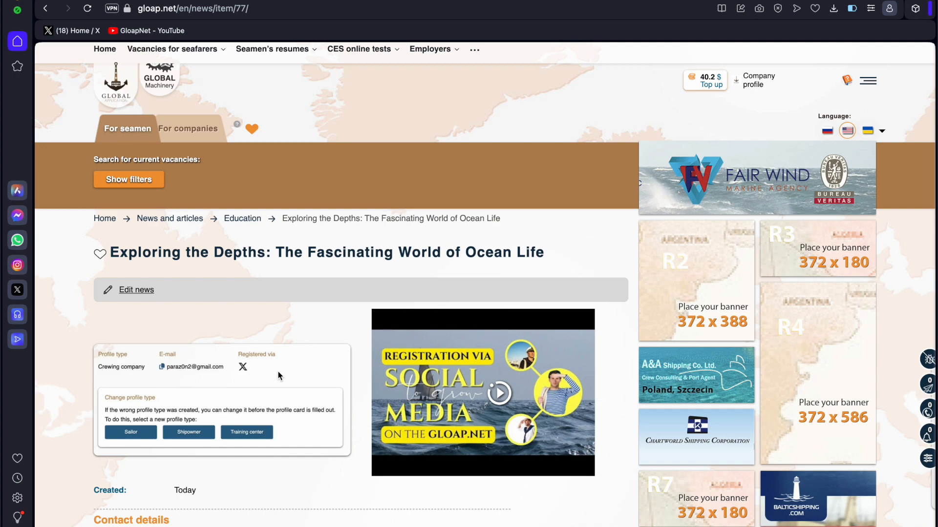
{"action": "left_click", "coordinate": [504, 393]}
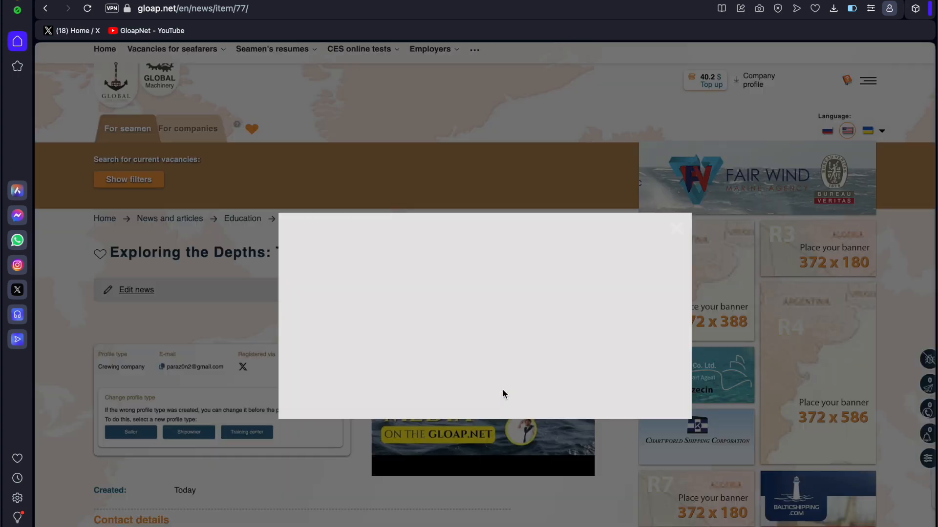
{"action": "left_click", "coordinate": [681, 232]}
{"action": "scroll", "coordinate": [411, 441], "scroll_direction": "down", "scroll_amount": 10}
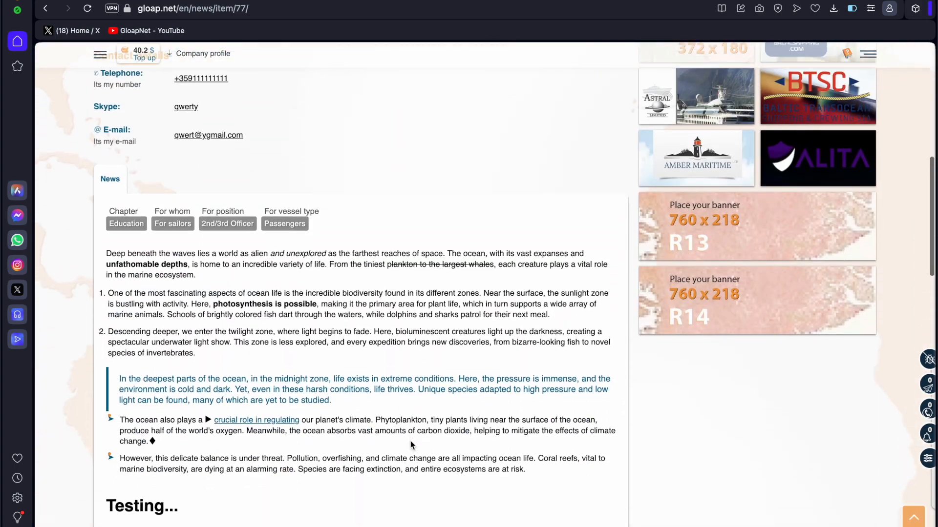
{"action": "scroll", "coordinate": [410, 444], "scroll_direction": "down", "scroll_amount": 15}
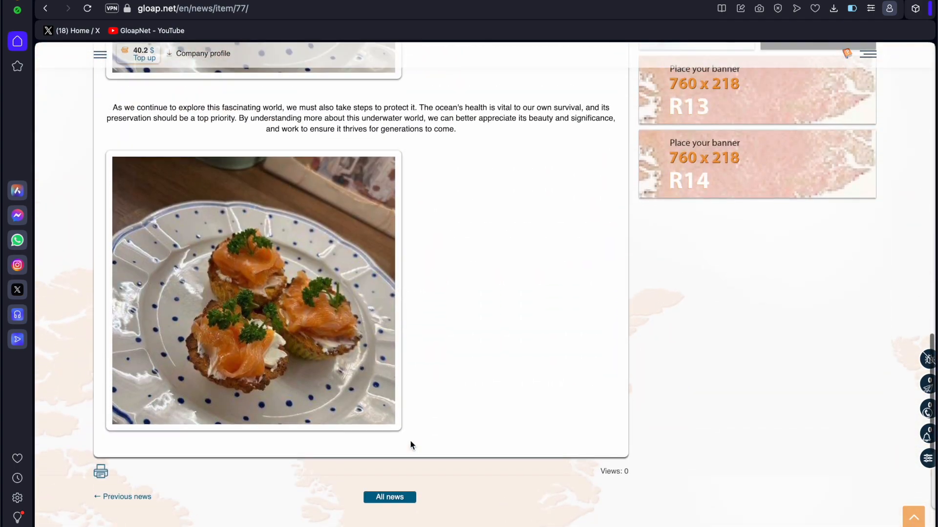
{"action": "scroll", "coordinate": [410, 444], "scroll_direction": "up", "scroll_amount": 3}
{"action": "scroll", "coordinate": [410, 443], "scroll_direction": "down", "scroll_amount": 2}
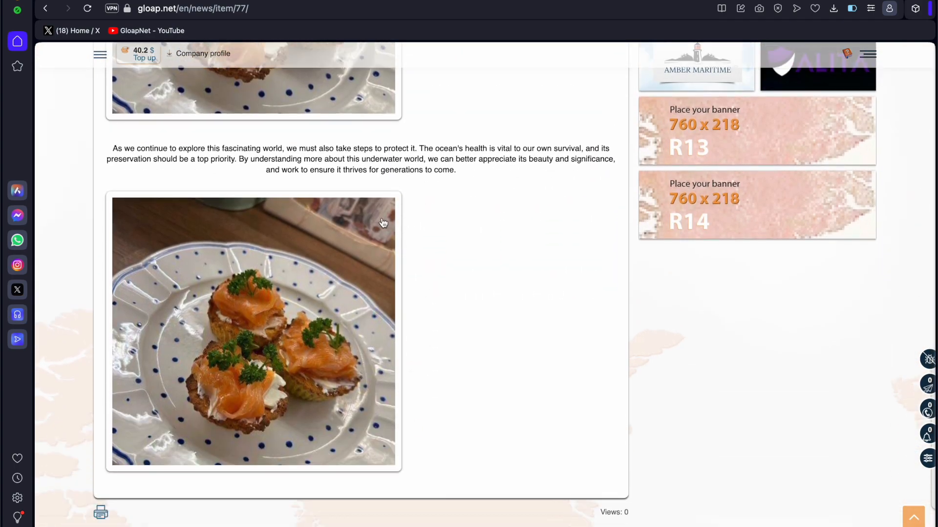
{"action": "left_click", "coordinate": [261, 301]}
{"action": "left_click", "coordinate": [271, 230]}
{"action": "scroll", "coordinate": [278, 186], "scroll_direction": "up", "scroll_amount": 4}
{"action": "scroll", "coordinate": [297, 410], "scroll_direction": "down", "scroll_amount": 3}
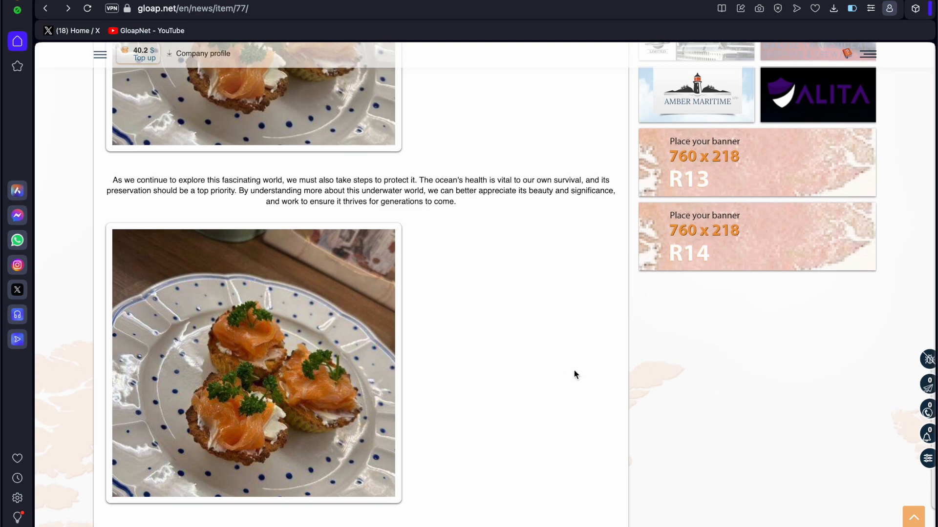
{"action": "scroll", "coordinate": [573, 370], "scroll_direction": "up", "scroll_amount": 15}
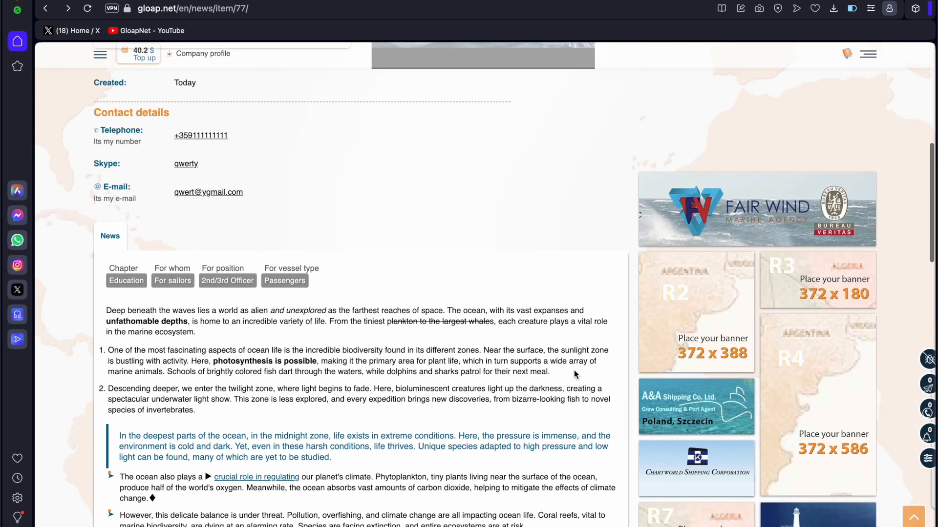
{"action": "scroll", "coordinate": [463, 361], "scroll_direction": "up", "scroll_amount": 6}
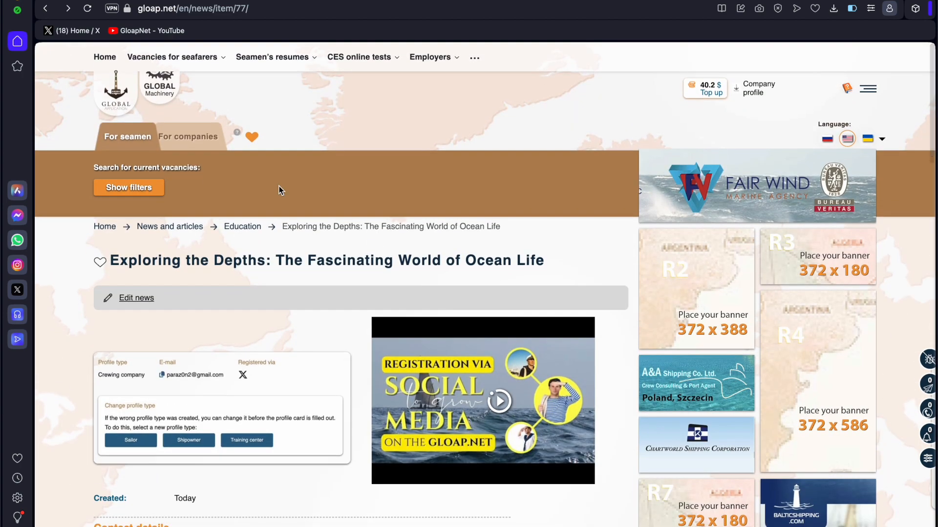
Open the post's editing page and delete its existing additional photo.
{"action": "left_click", "coordinate": [146, 300]}
{"action": "scroll", "coordinate": [323, 335], "scroll_direction": "down", "scroll_amount": 3}
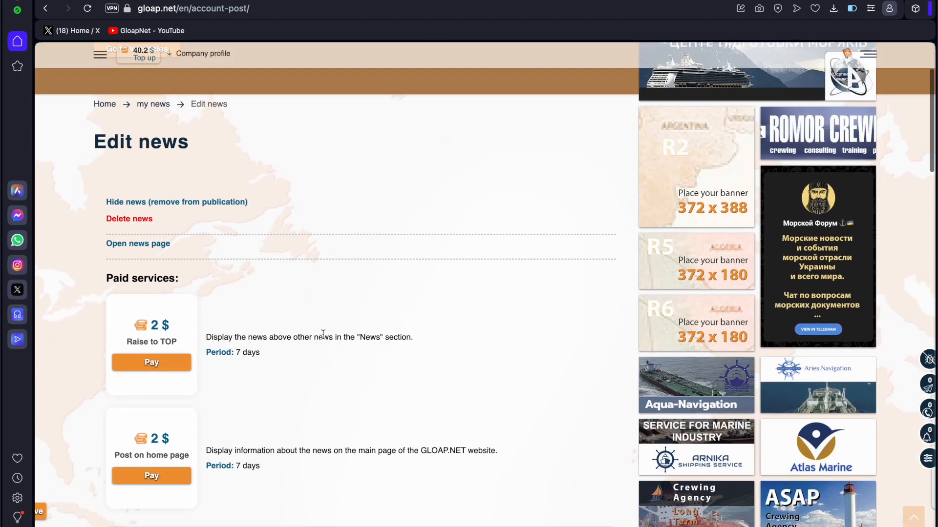
{"action": "scroll", "coordinate": [323, 335], "scroll_direction": "down", "scroll_amount": 1}
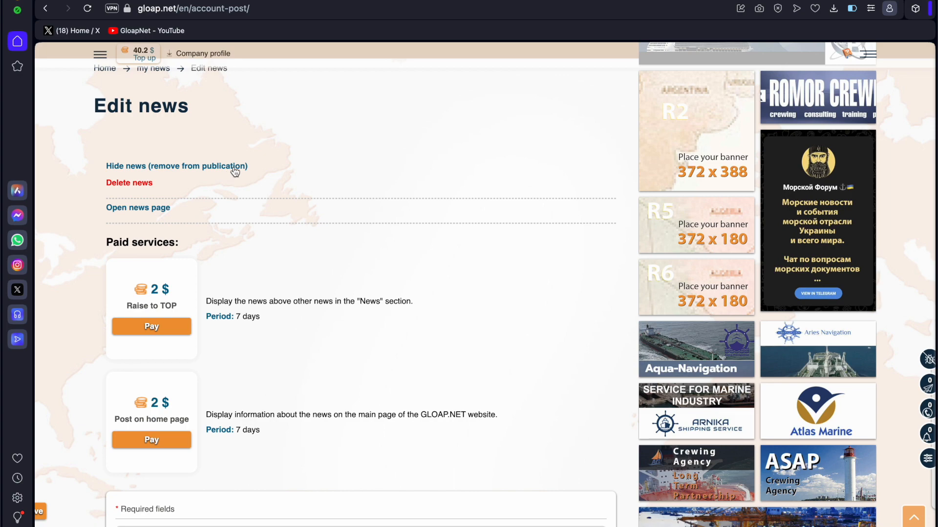
{"action": "scroll", "coordinate": [382, 316], "scroll_direction": "down", "scroll_amount": 8}
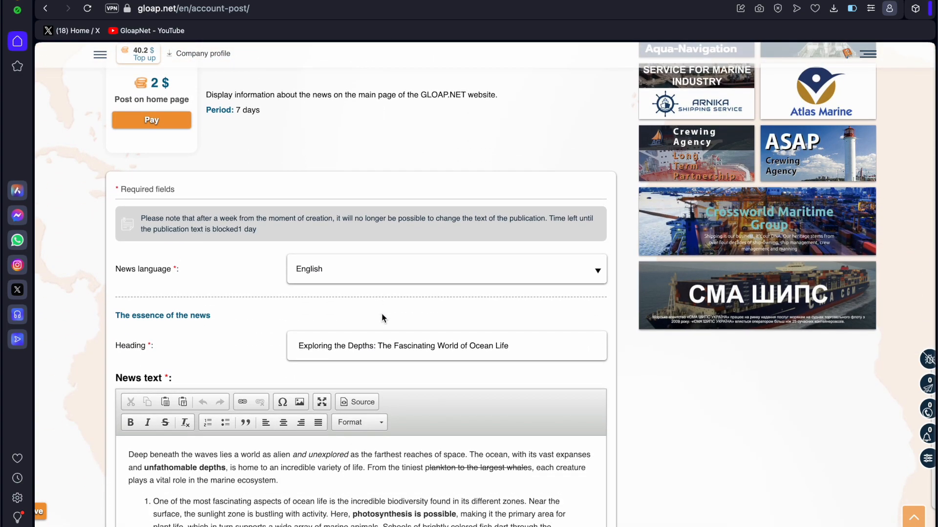
{"action": "scroll", "coordinate": [382, 317], "scroll_direction": "down", "scroll_amount": 10}
{"action": "scroll", "coordinate": [221, 474], "scroll_direction": "down", "scroll_amount": 10}
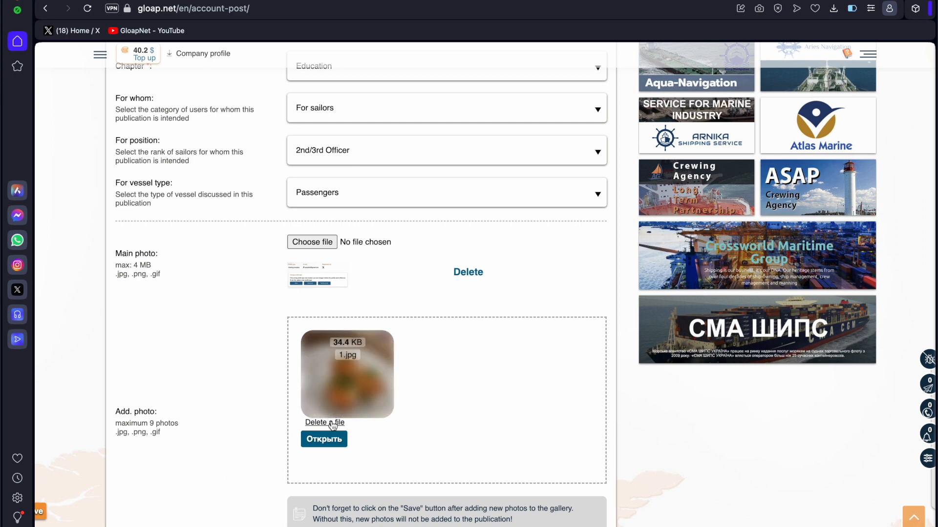
{"action": "left_click", "coordinate": [330, 423]}
{"action": "left_click", "coordinate": [576, 99]}
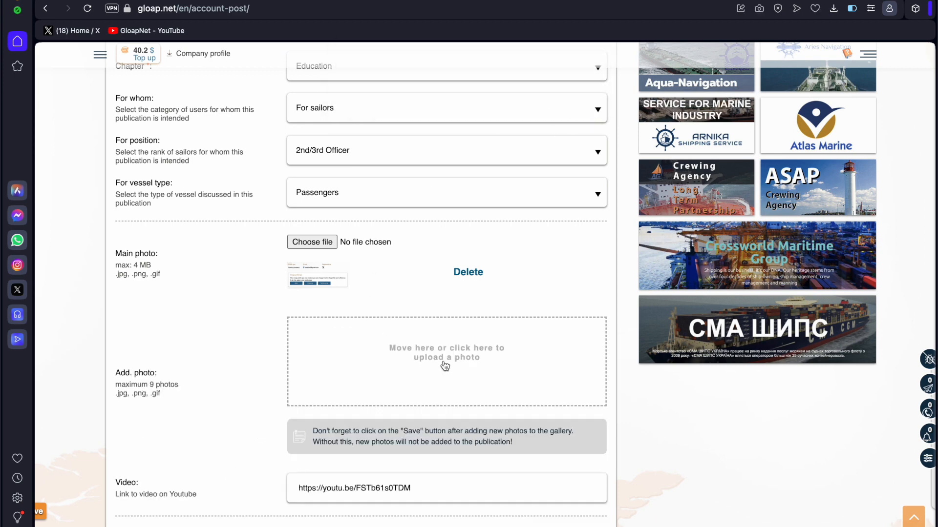
Upload art_zh_150124_6.png and two screenshot images from Downloaded, then save the post.
{"action": "left_click", "coordinate": [444, 367]}
{"action": "left_click", "coordinate": [481, 282]}
{"action": "left_click", "coordinate": [481, 282]}
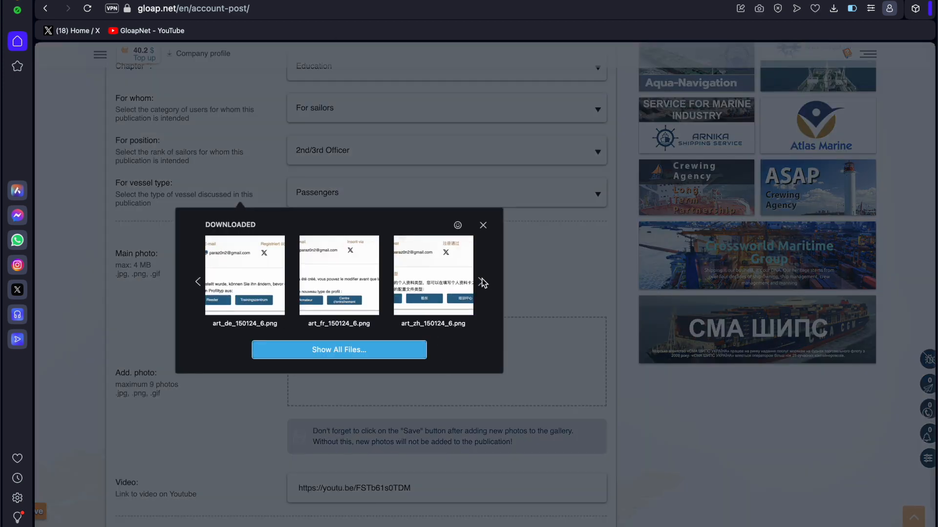
{"action": "left_click", "coordinate": [482, 283]}
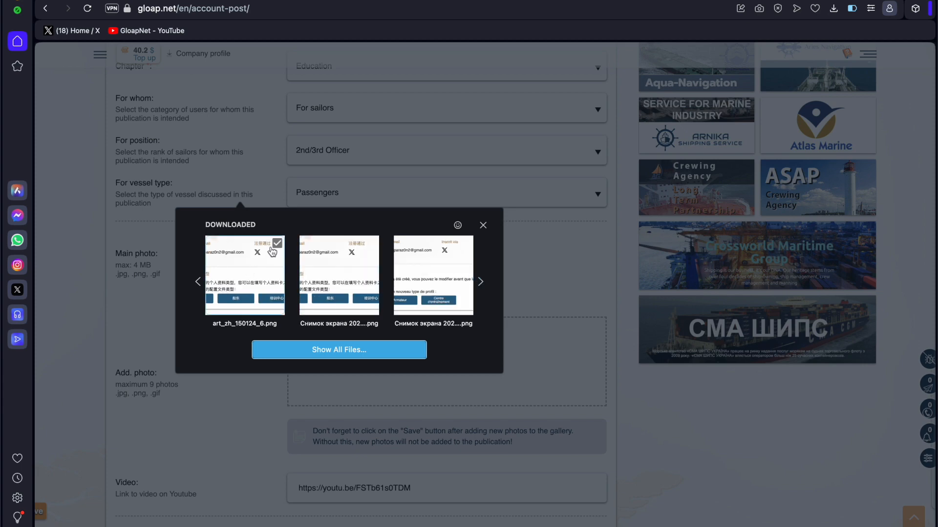
{"action": "left_click", "coordinate": [276, 243]}
{"action": "left_click", "coordinate": [372, 243]}
{"action": "left_click", "coordinate": [466, 243]}
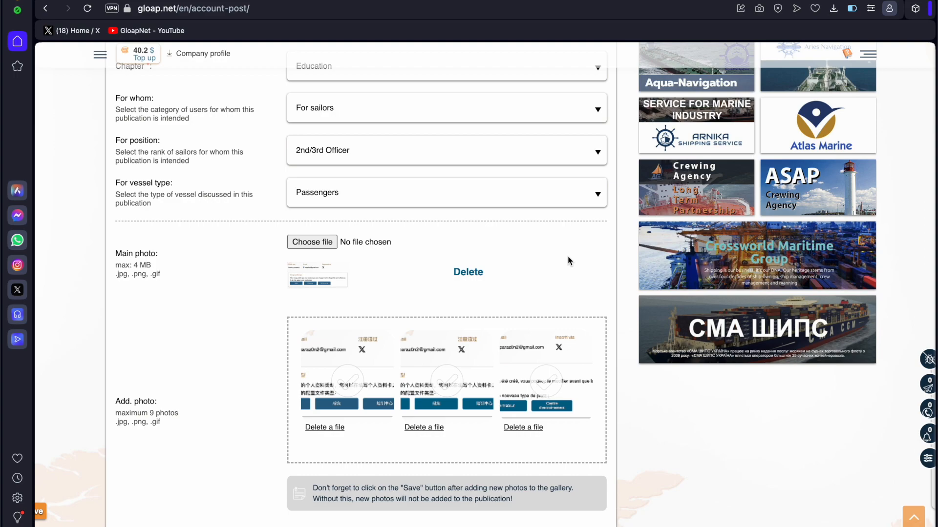
{"action": "scroll", "coordinate": [568, 261], "scroll_direction": "down", "scroll_amount": 10}
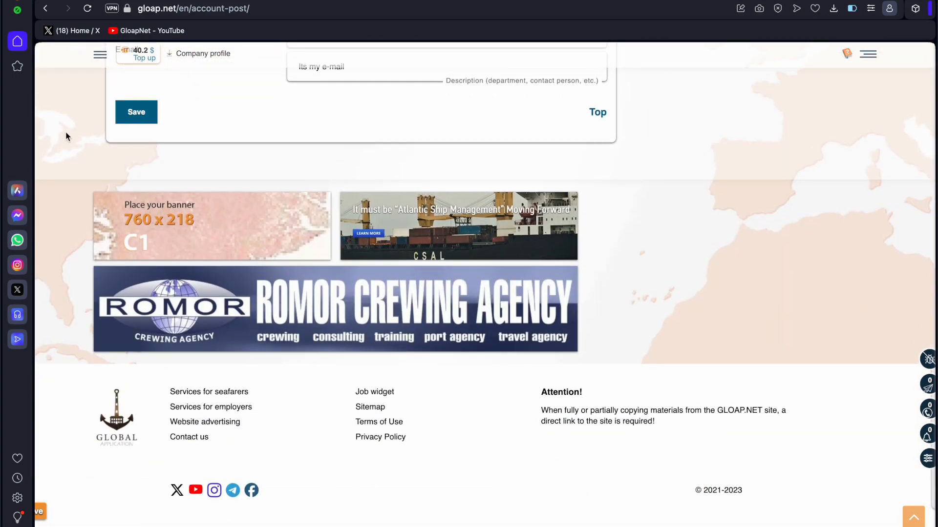
{"action": "scroll", "coordinate": [65, 131], "scroll_direction": "up", "scroll_amount": 10}
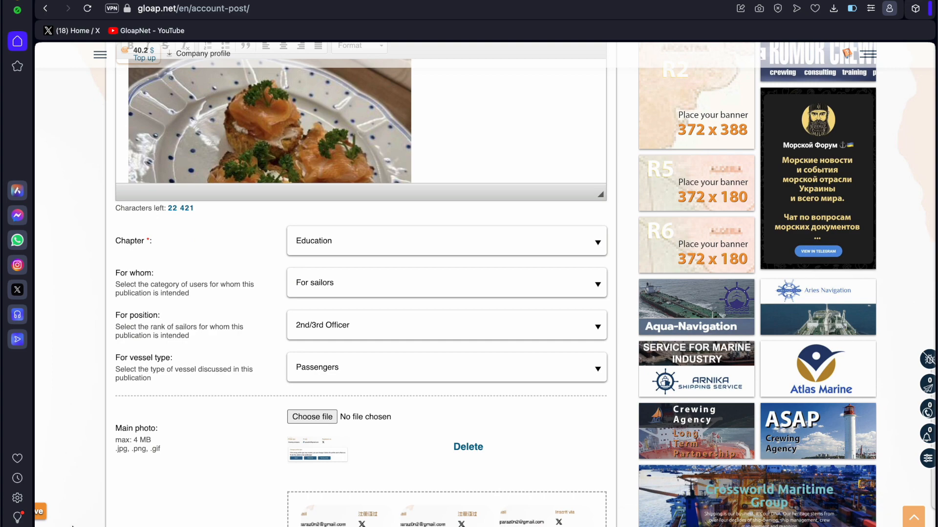
{"action": "left_click", "coordinate": [50, 513]}
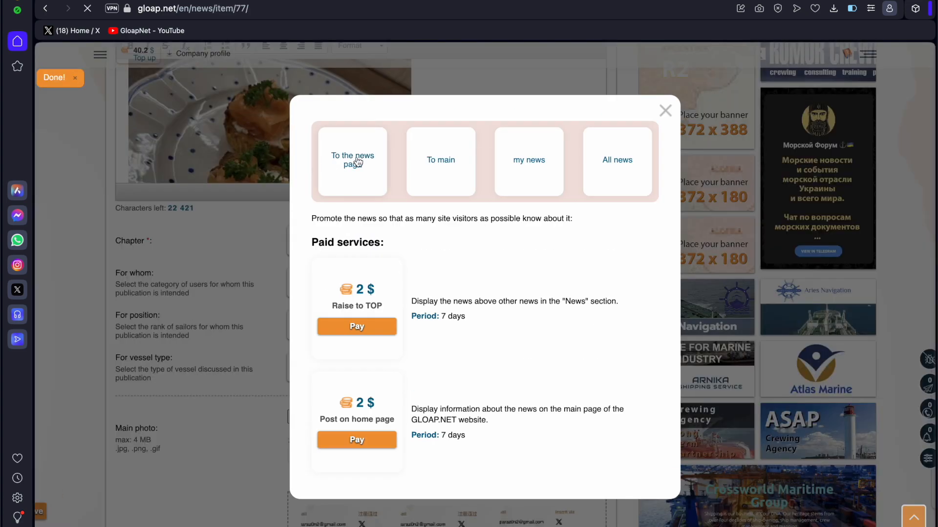
Go to the published news page and view the post's Photo gallery.
{"action": "left_click", "coordinate": [358, 162]}
{"action": "scroll", "coordinate": [303, 327], "scroll_direction": "down", "scroll_amount": 10}
{"action": "scroll", "coordinate": [303, 331], "scroll_direction": "up", "scroll_amount": 4}
{"action": "left_click", "coordinate": [142, 125]}
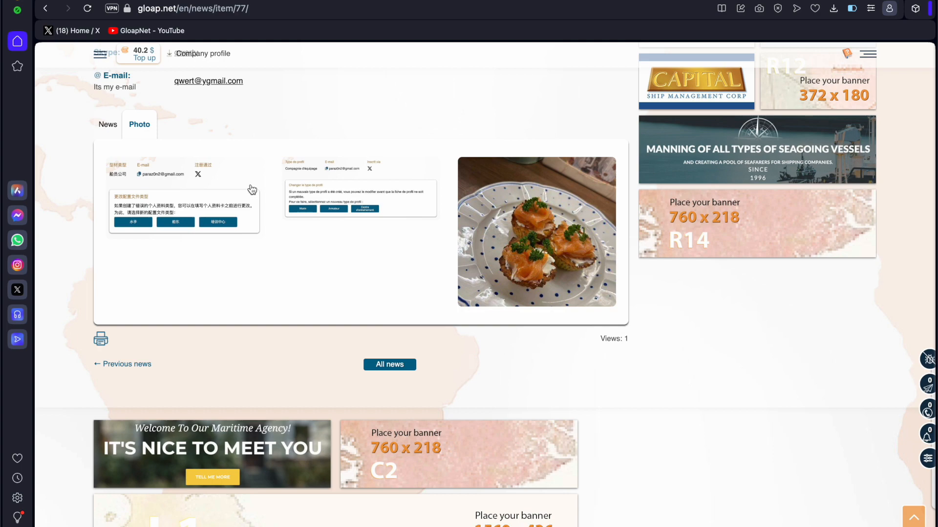
Open the Edit news page for the post.
{"action": "scroll", "coordinate": [249, 152], "scroll_direction": "up", "scroll_amount": 8}
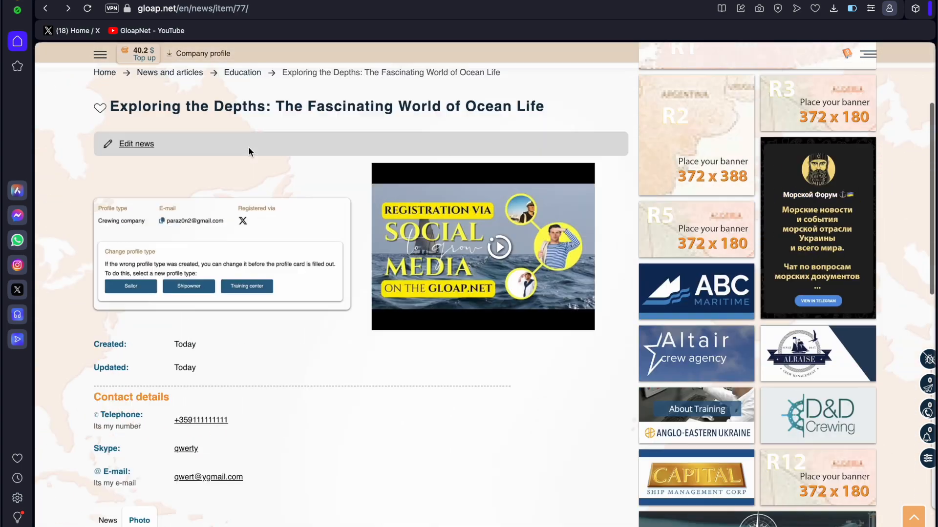
{"action": "scroll", "coordinate": [248, 152], "scroll_direction": "up", "scroll_amount": 3}
{"action": "left_click", "coordinate": [137, 299]}
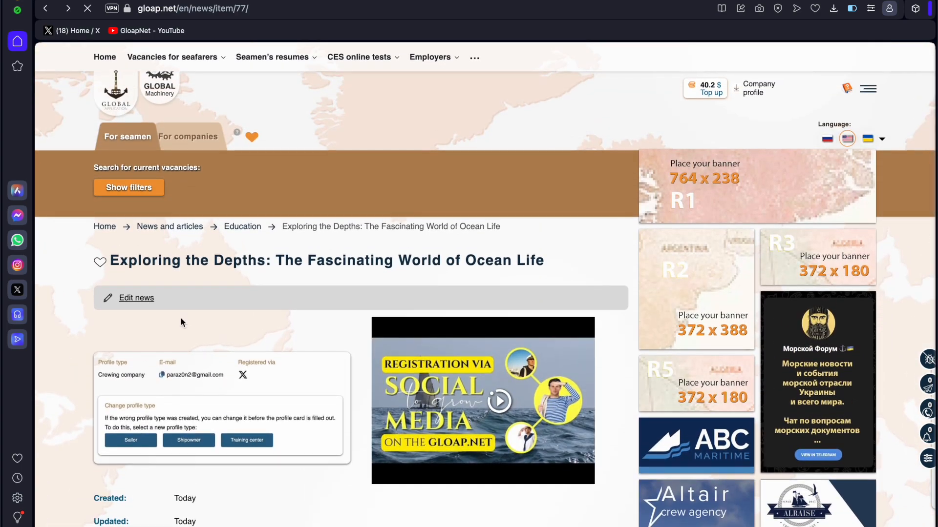
{"action": "scroll", "coordinate": [288, 428], "scroll_direction": "down", "scroll_amount": 1}
Hide the Exploring the Depths post, removing it from publication.
{"action": "left_click", "coordinate": [130, 276]}
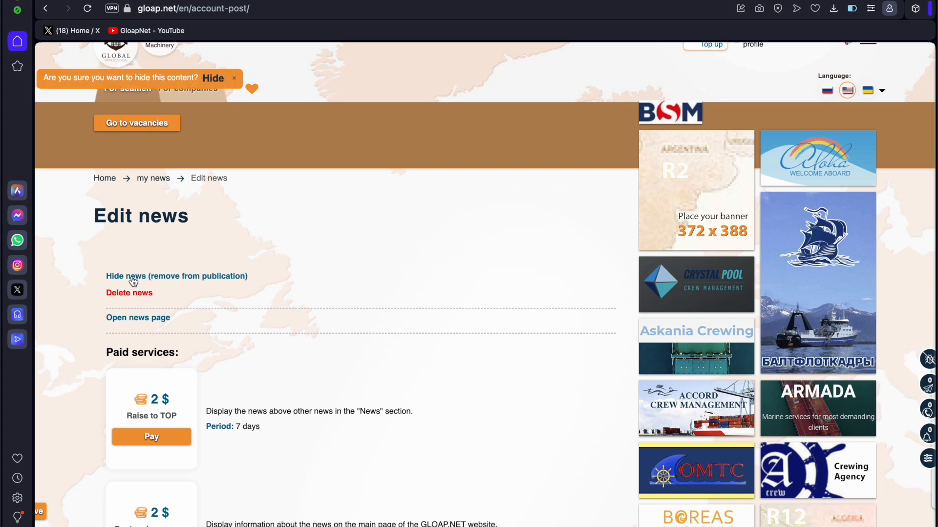
{"action": "left_click", "coordinate": [213, 78]}
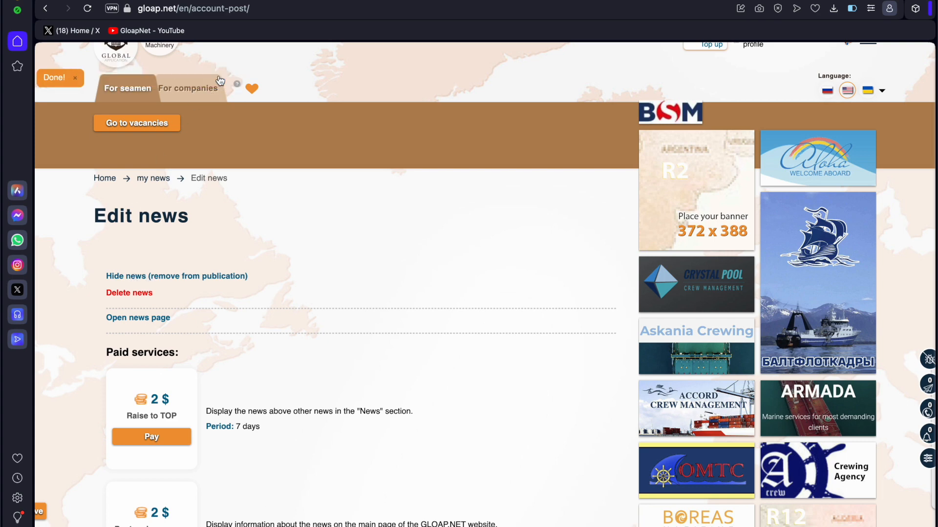
{"action": "scroll", "coordinate": [351, 299], "scroll_direction": "up", "scroll_amount": 1}
Go to My news from the account menu and show the Completed news.
{"action": "left_click", "coordinate": [867, 88]}
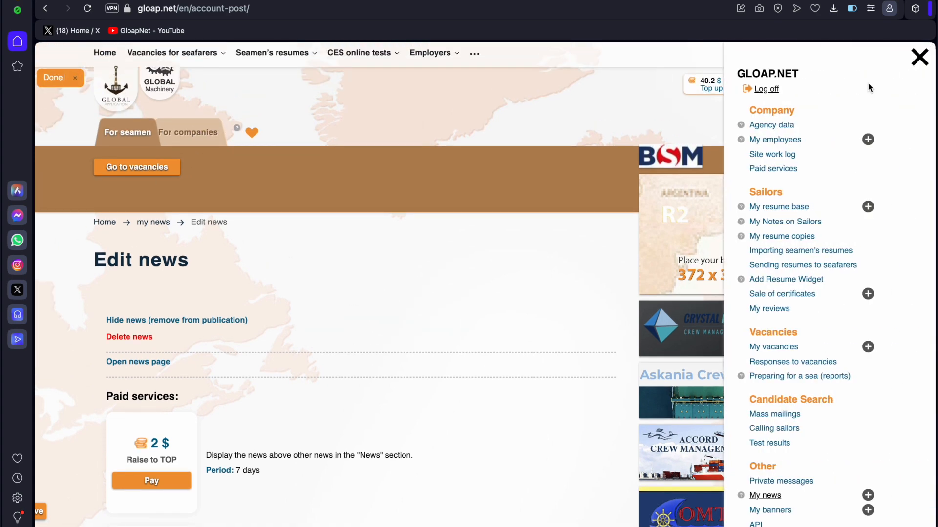
{"action": "left_click", "coordinate": [765, 495]}
{"action": "scroll", "coordinate": [506, 375], "scroll_direction": "down", "scroll_amount": 4}
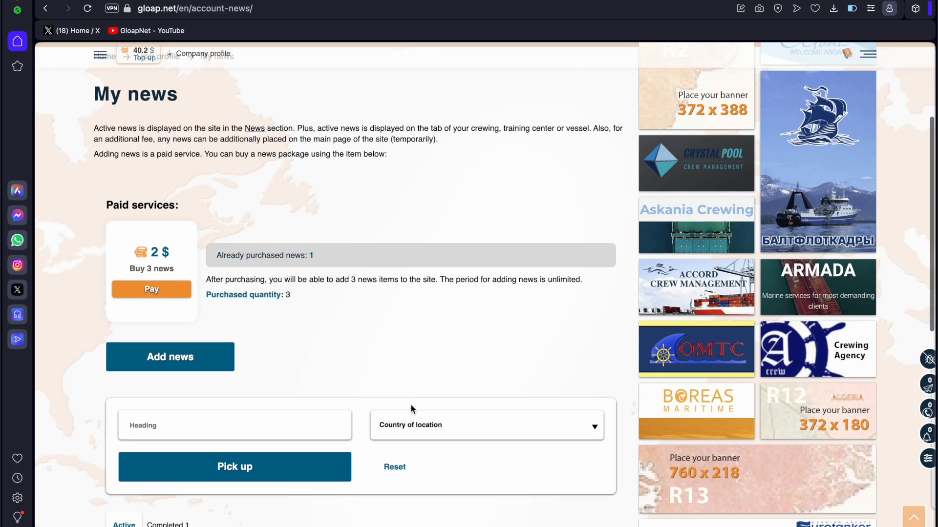
{"action": "scroll", "coordinate": [377, 338], "scroll_direction": "down", "scroll_amount": 4}
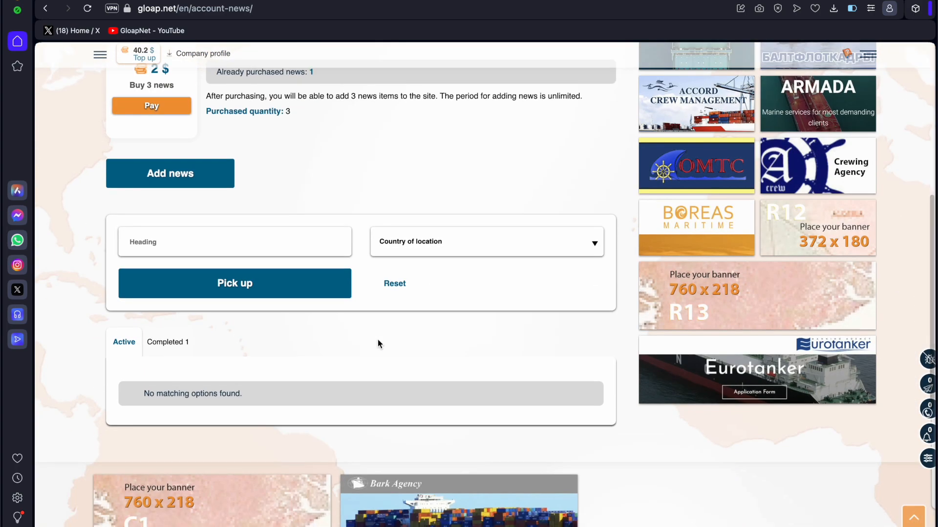
{"action": "scroll", "coordinate": [318, 283], "scroll_direction": "down", "scroll_amount": 3}
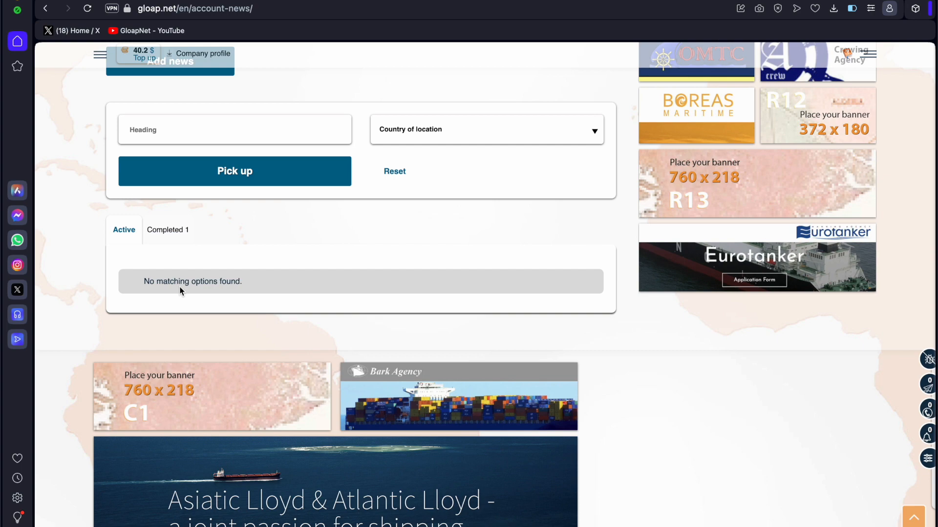
{"action": "left_click", "coordinate": [169, 231]}
{"action": "scroll", "coordinate": [291, 275], "scroll_direction": "down", "scroll_amount": 12}
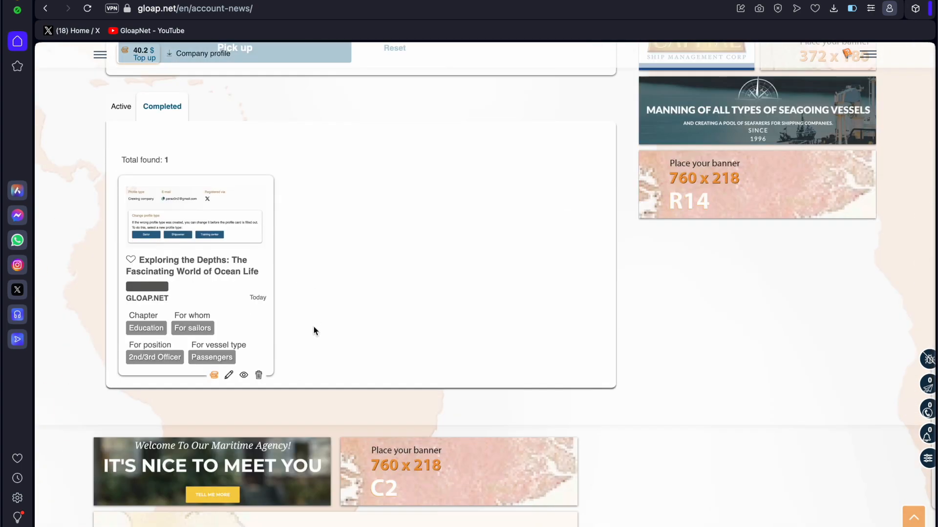
Republish the hidden Exploring the Depths post, then delete it and confirm.
{"action": "left_click", "coordinate": [243, 376]}
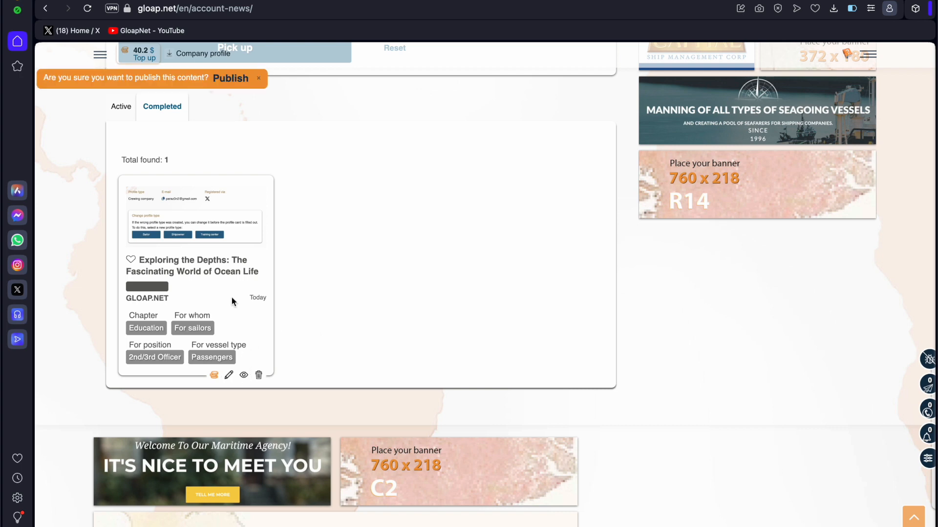
{"action": "left_click", "coordinate": [238, 77]}
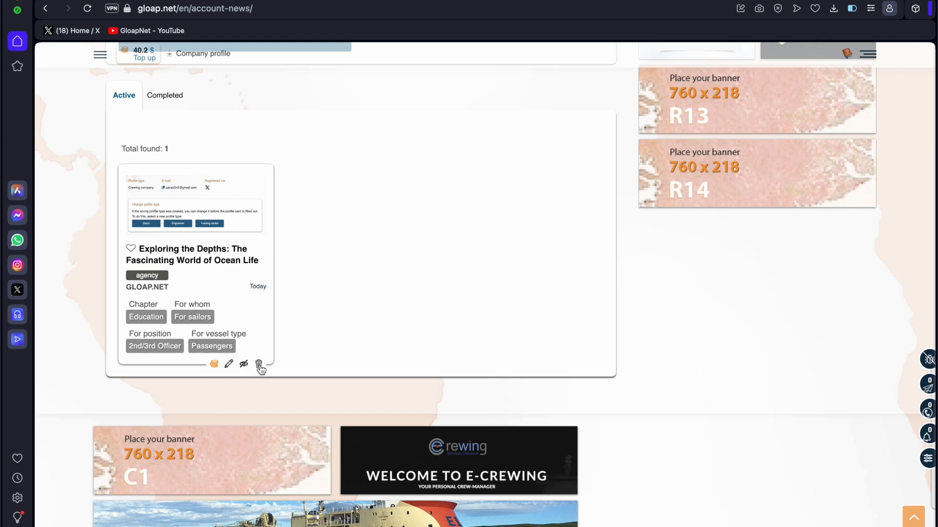
{"action": "left_click", "coordinate": [259, 367]}
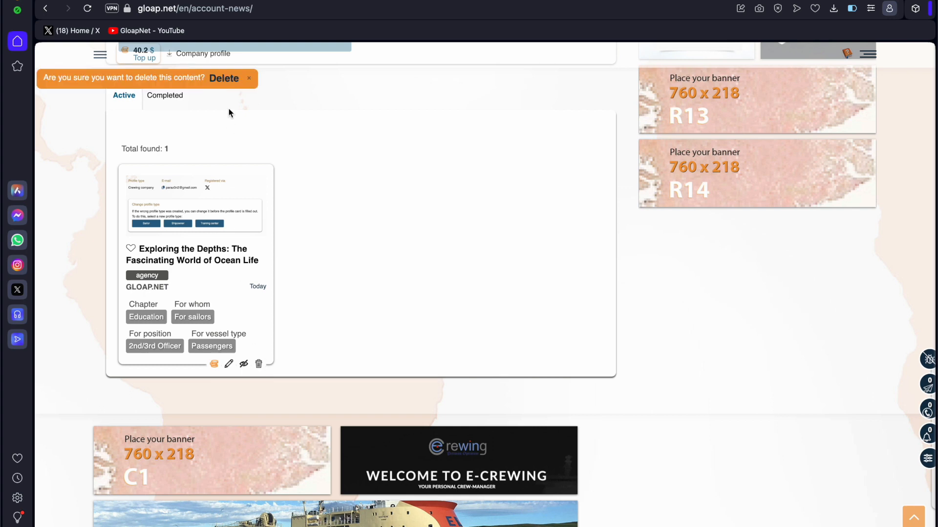
{"action": "left_click", "coordinate": [231, 79]}
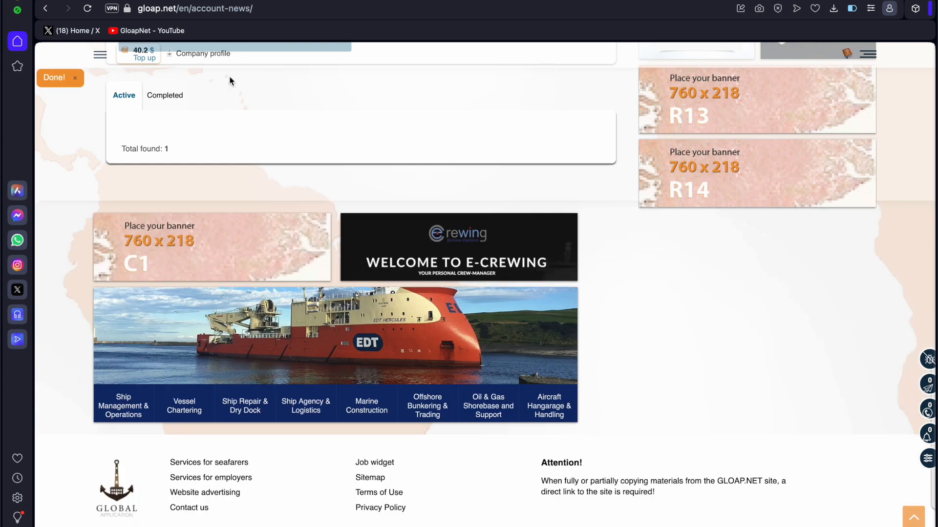
Highlight the 'Already purchased news' count text, then clear the selection.
{"action": "scroll", "coordinate": [272, 189], "scroll_direction": "up", "scroll_amount": 8}
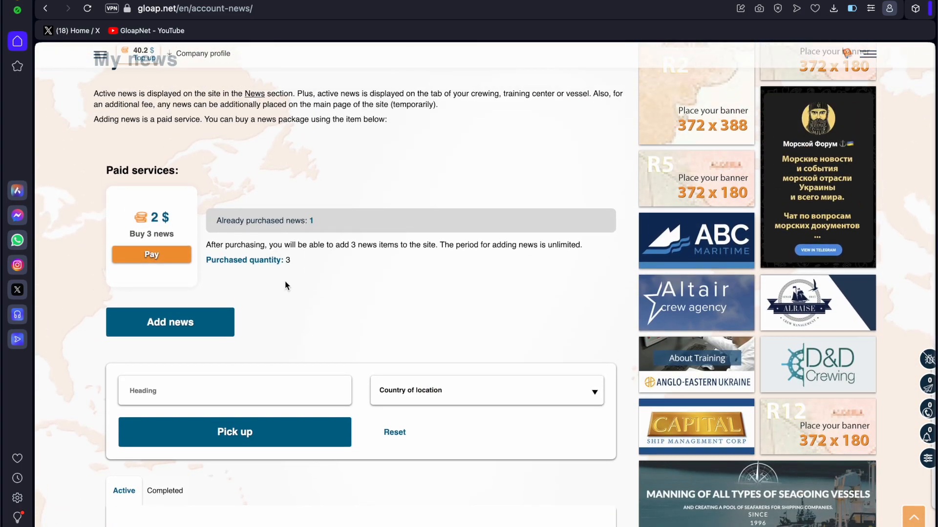
{"action": "left_click_drag", "start_coordinate": [215, 220], "coordinate": [322, 221]}
{"action": "left_click", "coordinate": [358, 242]}
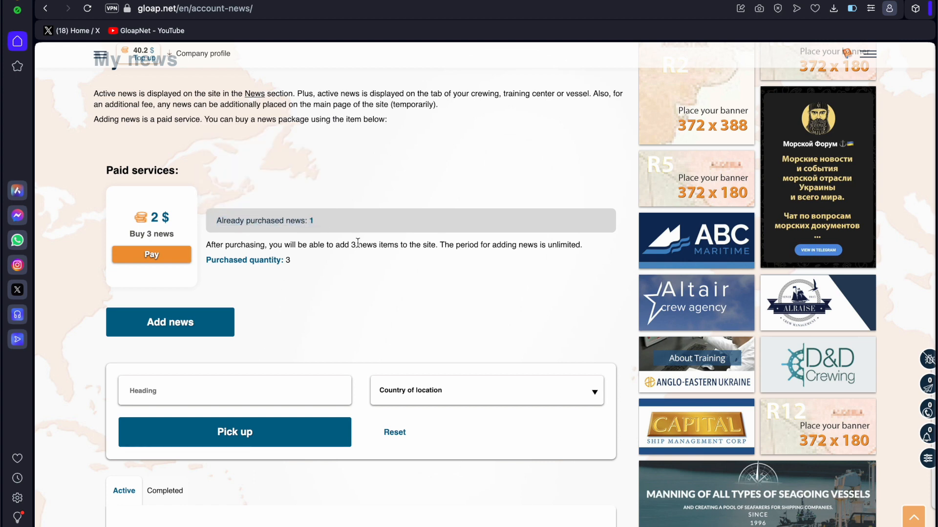